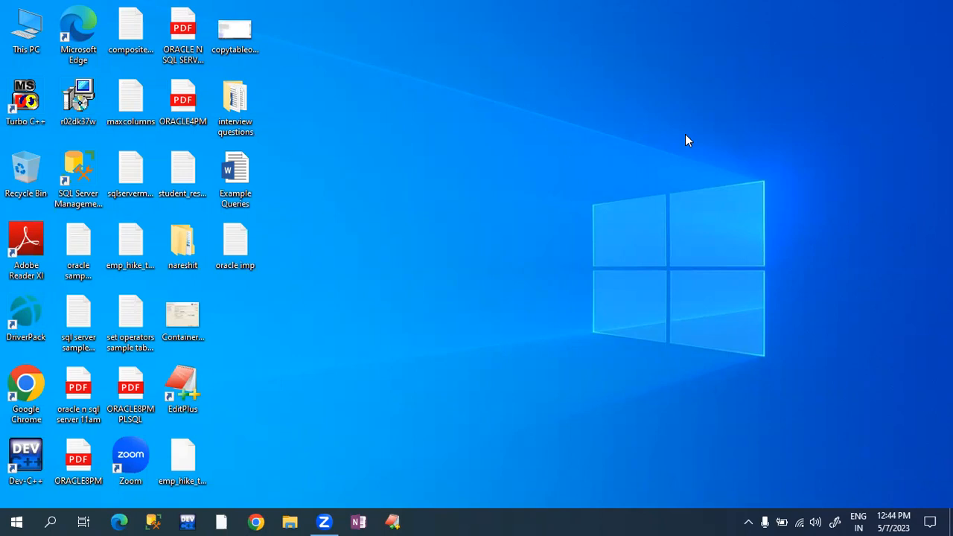
- Launch Google Chrome from the taskbar
{"action": "left_click", "coordinate": [255, 521]}
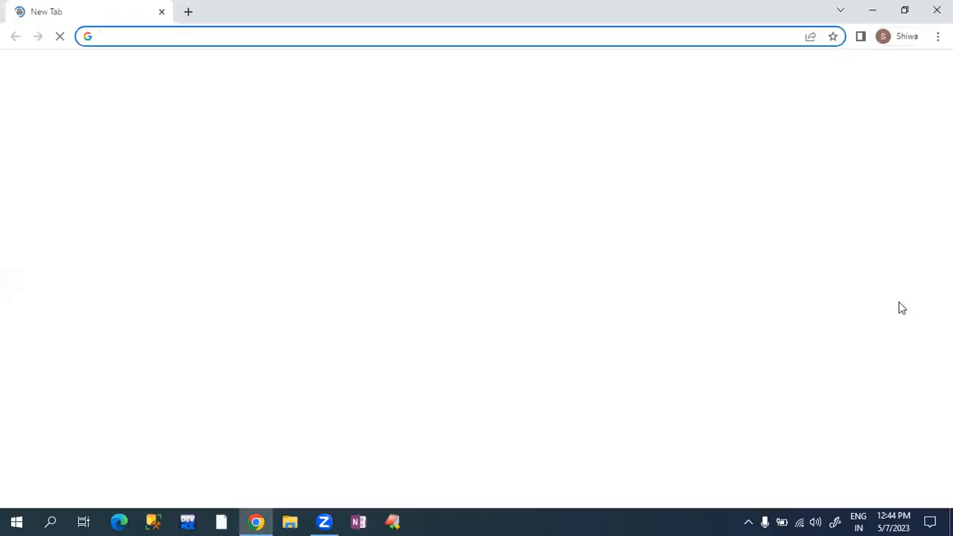
- Go to google.com and search for 'sql developer download'
{"action": "type", "text": "google.com"}
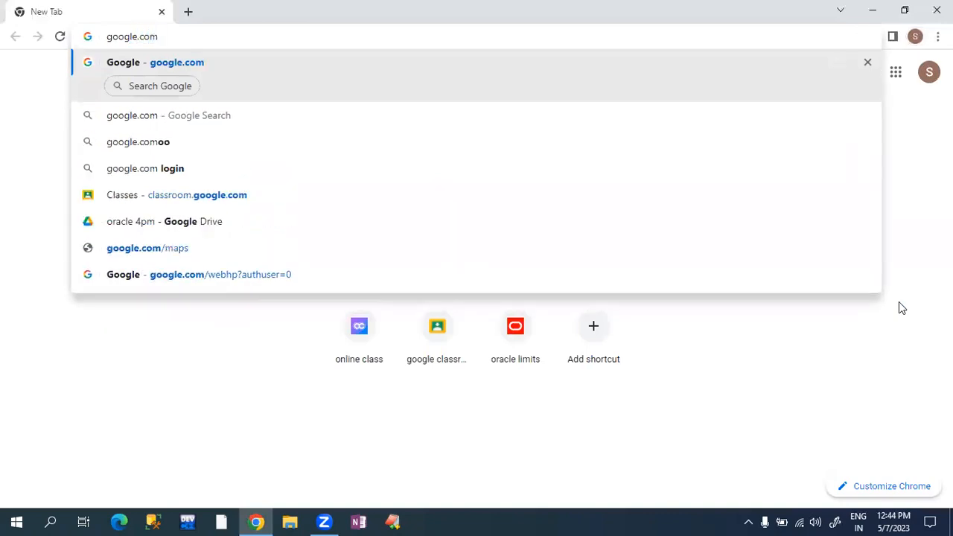
{"action": "key", "text": "Return"}
{"action": "left_click", "coordinate": [500, 196]}
{"action": "type", "text": "sql developer"}
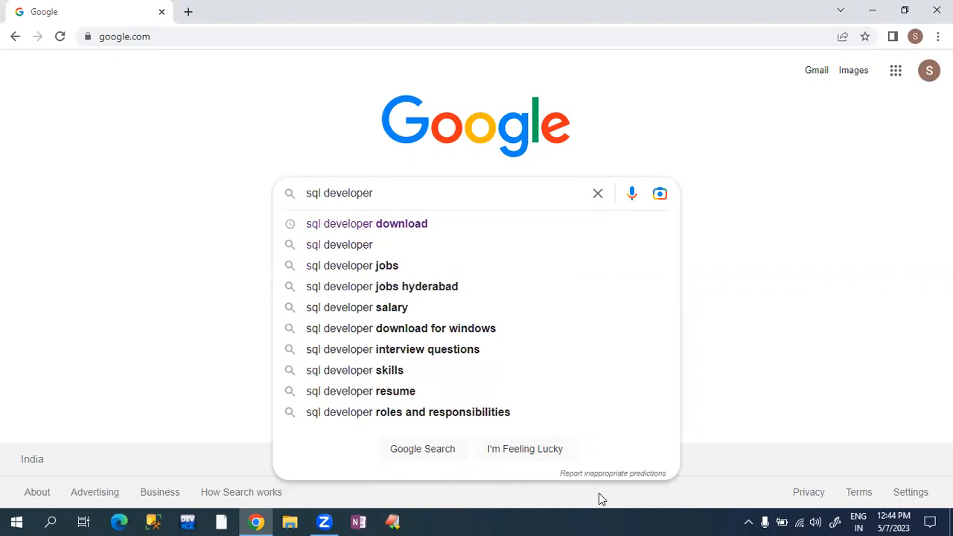
{"action": "type", "text": " download"}
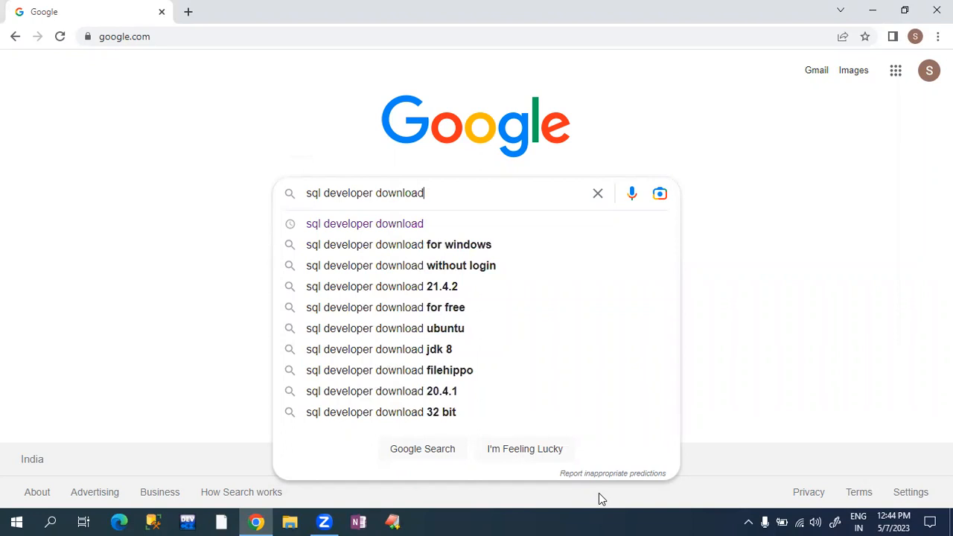
{"action": "key", "text": "Return"}
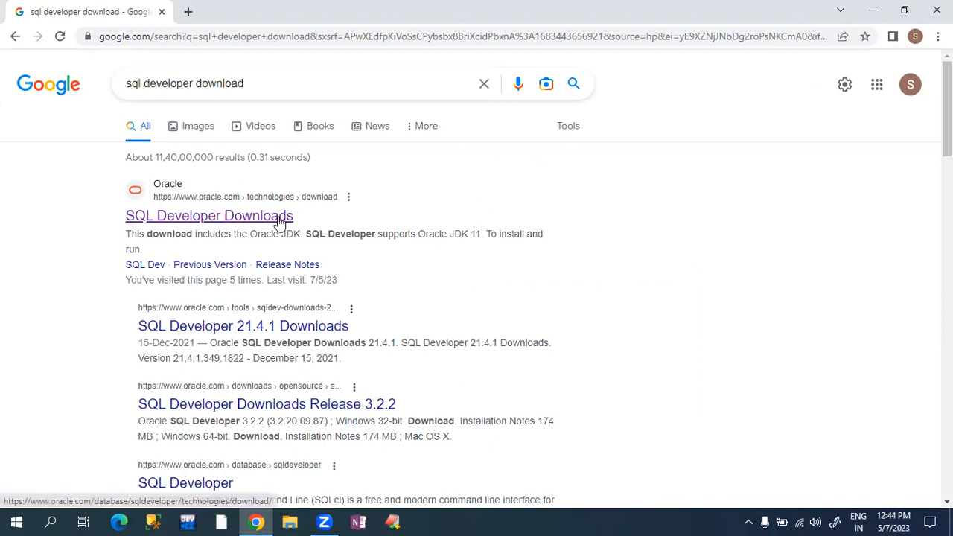
- Open Oracle's SQL Developer Downloads page showing the 23.1 release
{"action": "left_click", "coordinate": [206, 220]}
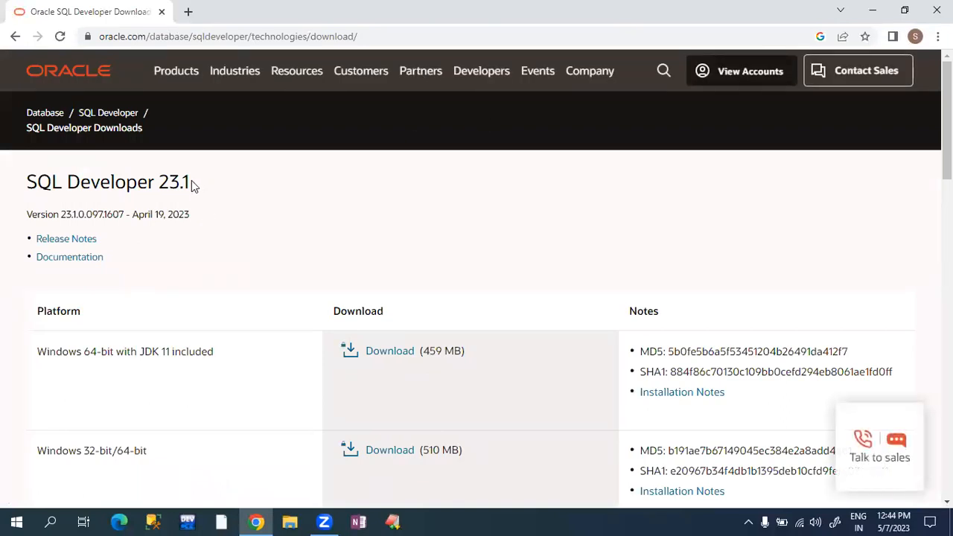
{"action": "left_click_drag", "start_coordinate": [190, 181], "coordinate": [18, 194]}
{"action": "scroll", "coordinate": [947, 119], "scroll_direction": "down", "scroll_amount": 2}
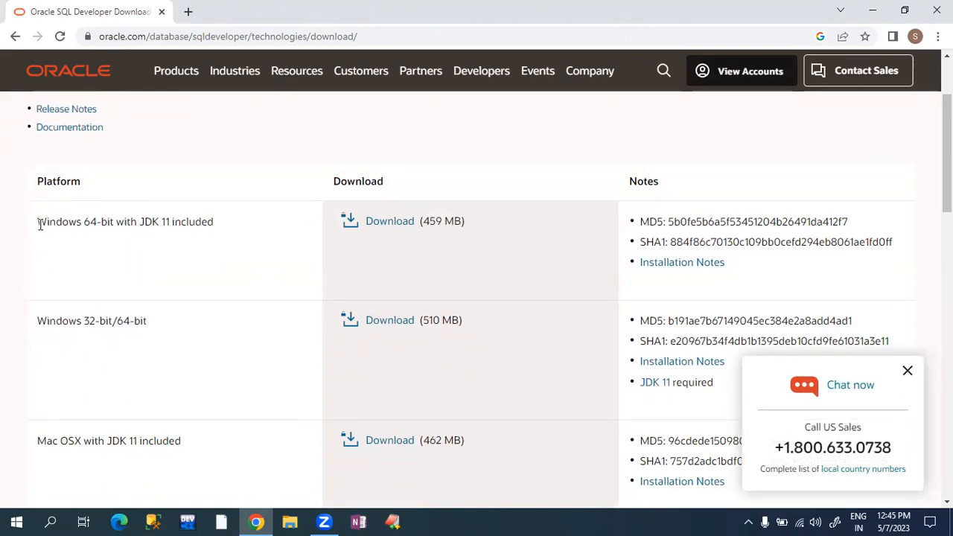
{"action": "left_click", "coordinate": [16, 519]}
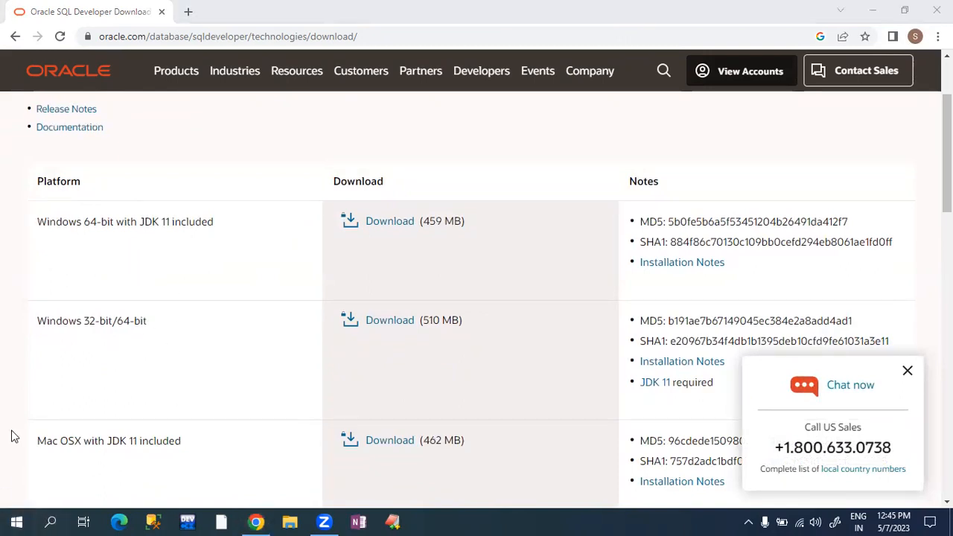
- Start the Windows 64-bit with JDK 11 download to bring up the license agreement
{"action": "left_click_drag", "start_coordinate": [47, 221], "coordinate": [114, 221]}
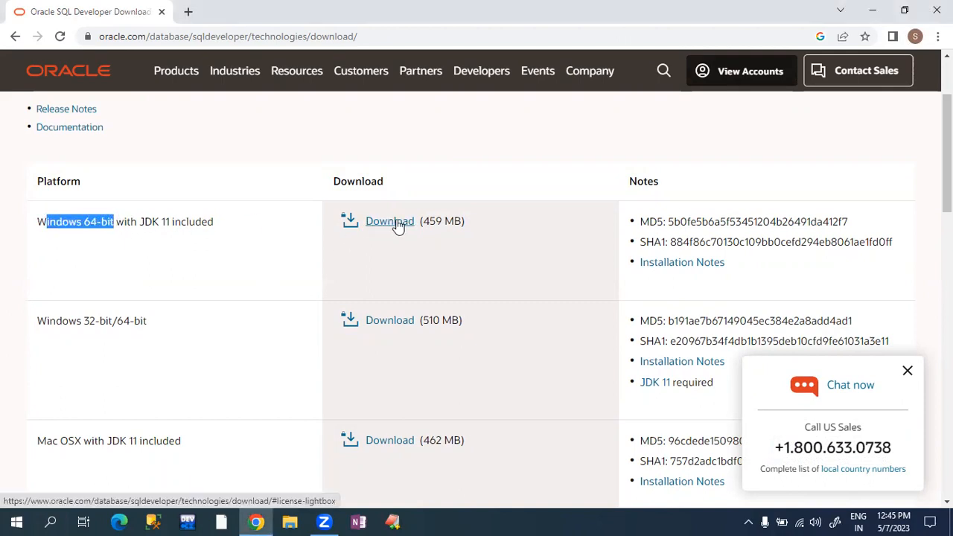
{"action": "left_click_drag", "start_coordinate": [946, 152], "coordinate": [947, 196]}
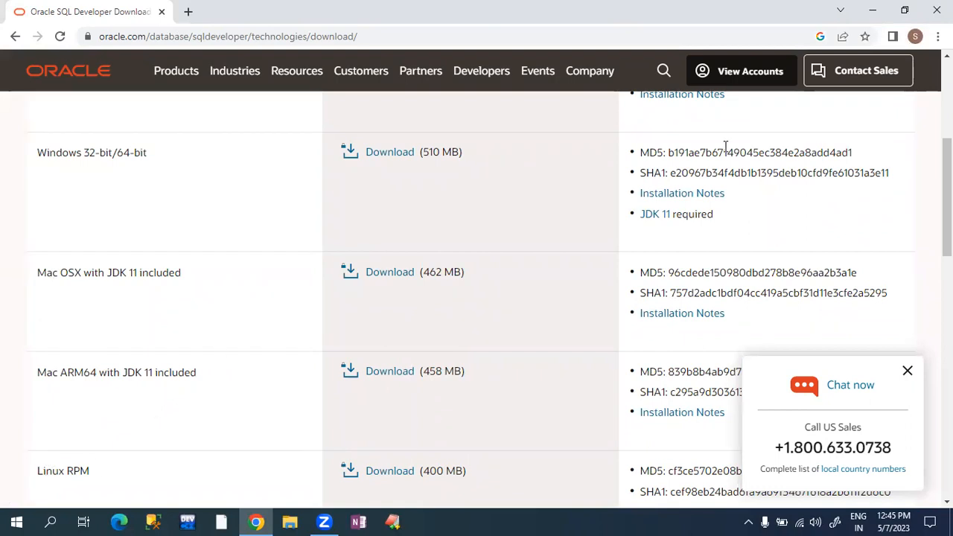
{"action": "left_click_drag", "start_coordinate": [947, 188], "coordinate": [947, 129]}
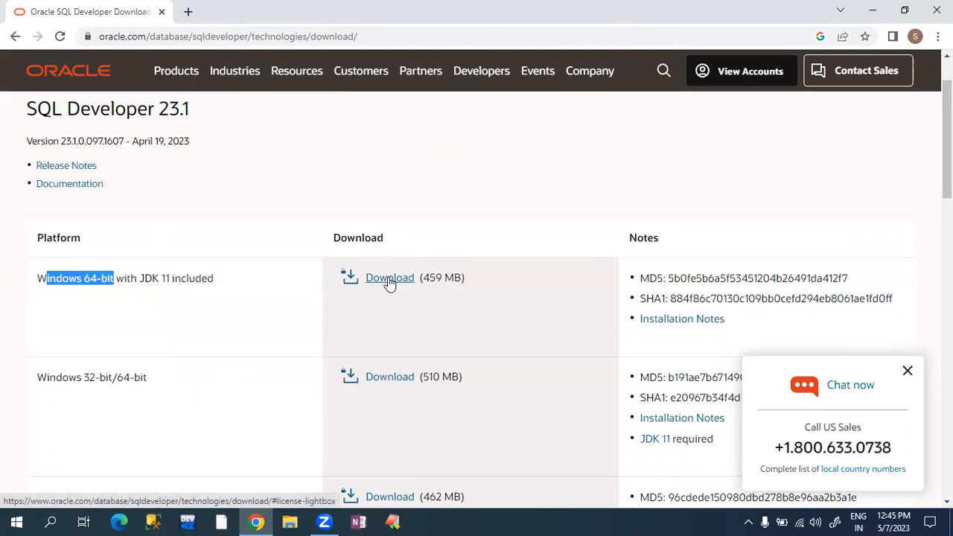
{"action": "left_click", "coordinate": [388, 280]}
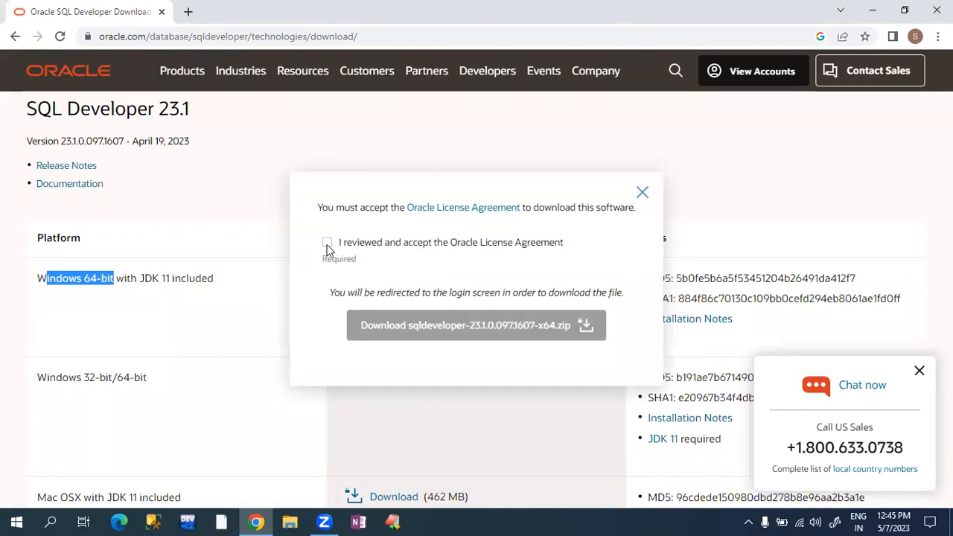
- Accept the Oracle License Agreement and request the 64-bit sqldeveloper zip download
{"action": "left_click", "coordinate": [326, 242]}
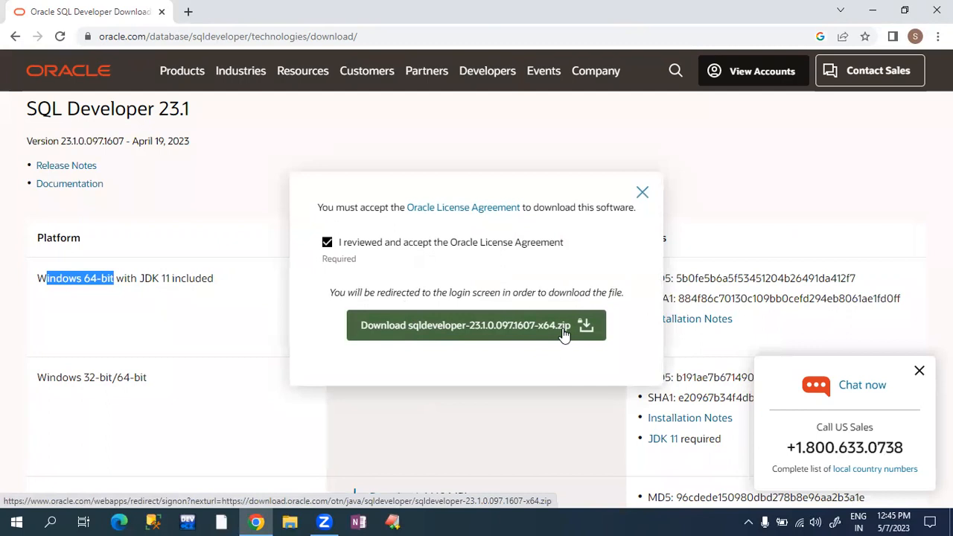
{"action": "left_click", "coordinate": [442, 332]}
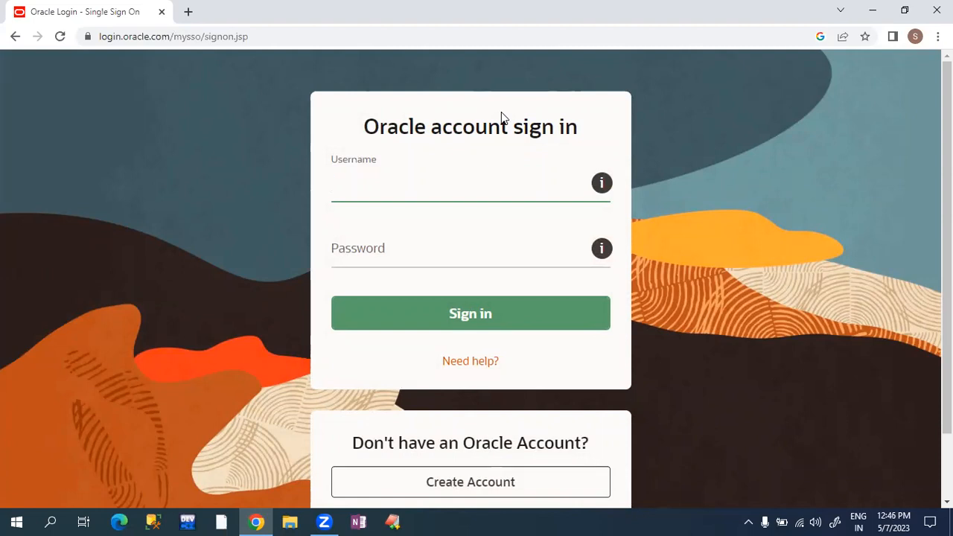
{"action": "left_click", "coordinate": [376, 128]}
{"action": "left_click_drag", "start_coordinate": [376, 128], "coordinate": [598, 144]}
{"action": "left_click", "coordinate": [427, 180]}
{"action": "left_click", "coordinate": [408, 240]}
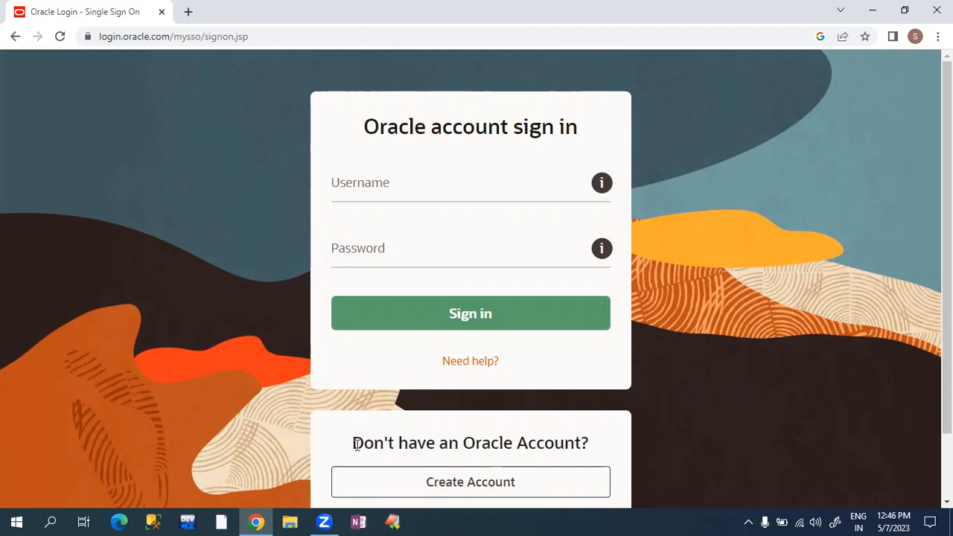
{"action": "left_click_drag", "start_coordinate": [353, 445], "coordinate": [525, 448]}
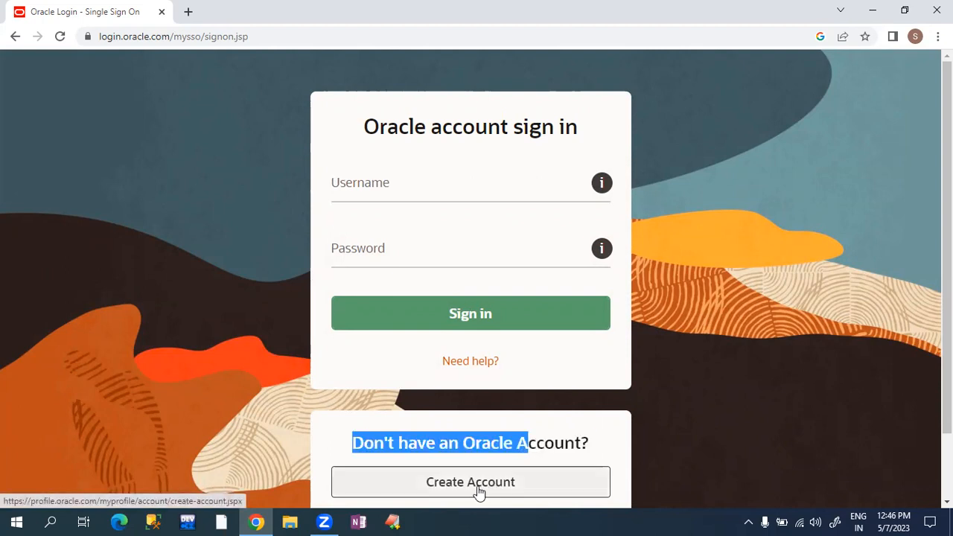
{"action": "left_click", "coordinate": [764, 292]}
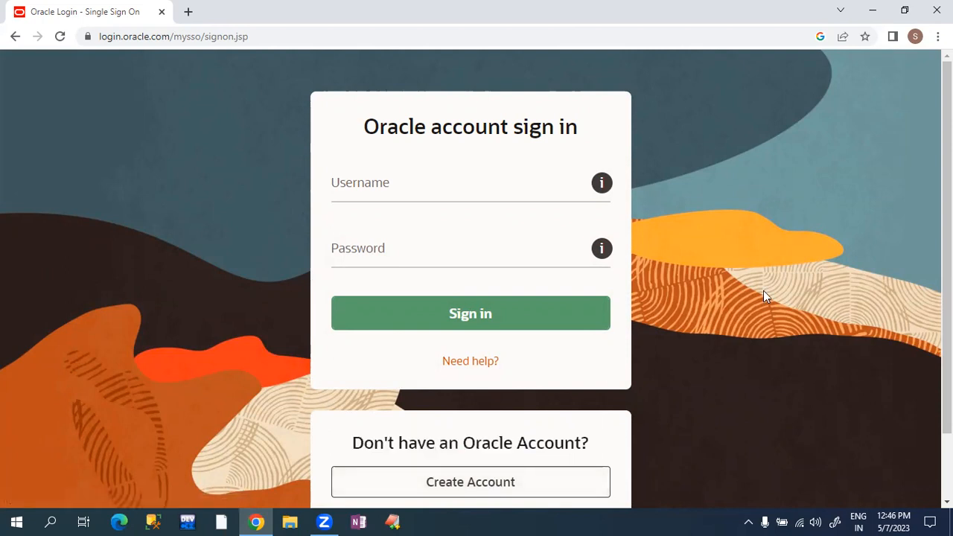
{"action": "left_click", "coordinate": [389, 183]}
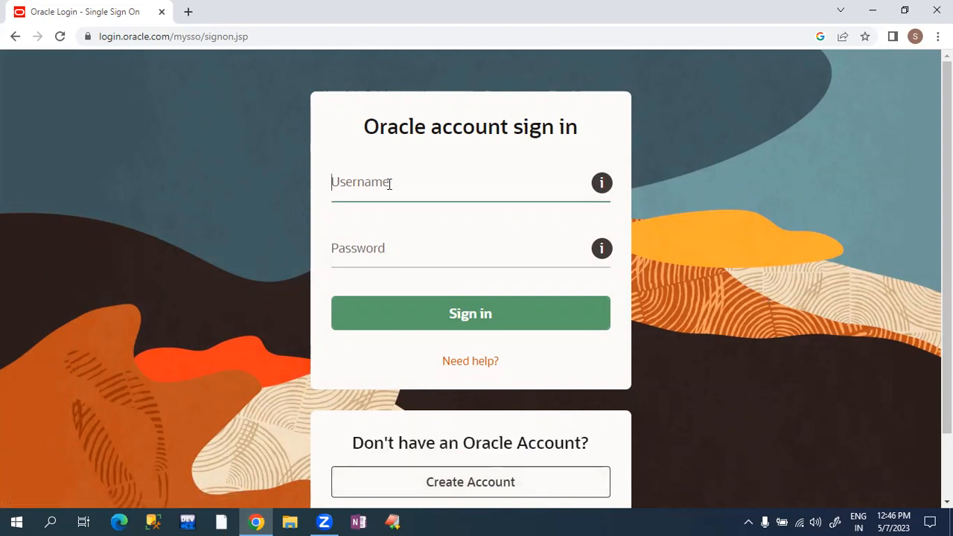
{"action": "left_click", "coordinate": [383, 239]}
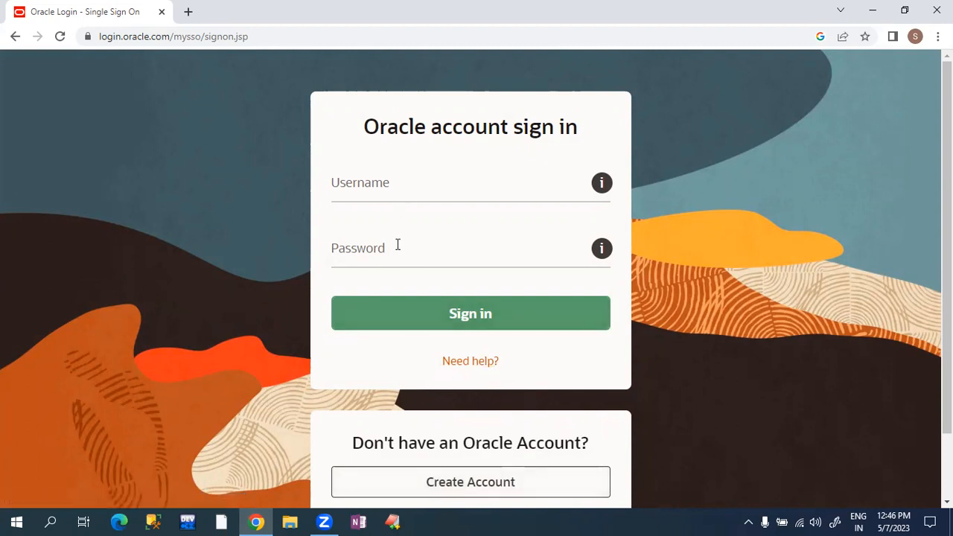
{"action": "left_click", "coordinate": [403, 188]}
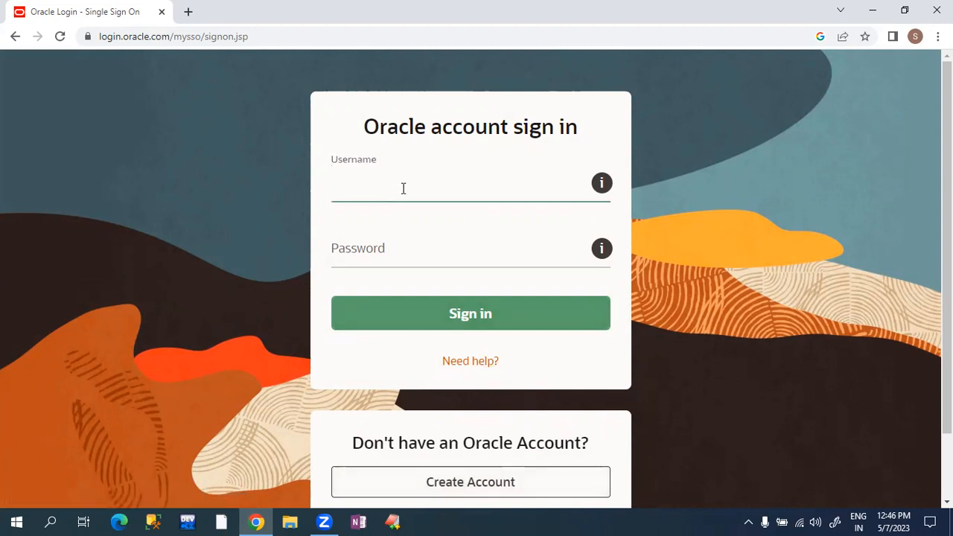
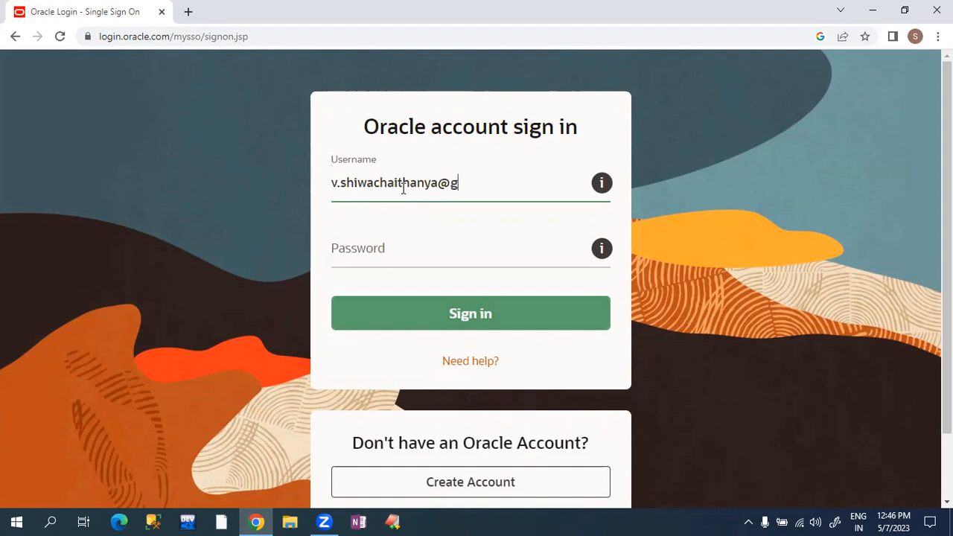
- Sign in with the Oracle account e-mail and password, then minimise Chrome after the download
{"action": "left_click", "coordinate": [357, 257]}
{"action": "type", "text": "•••"}
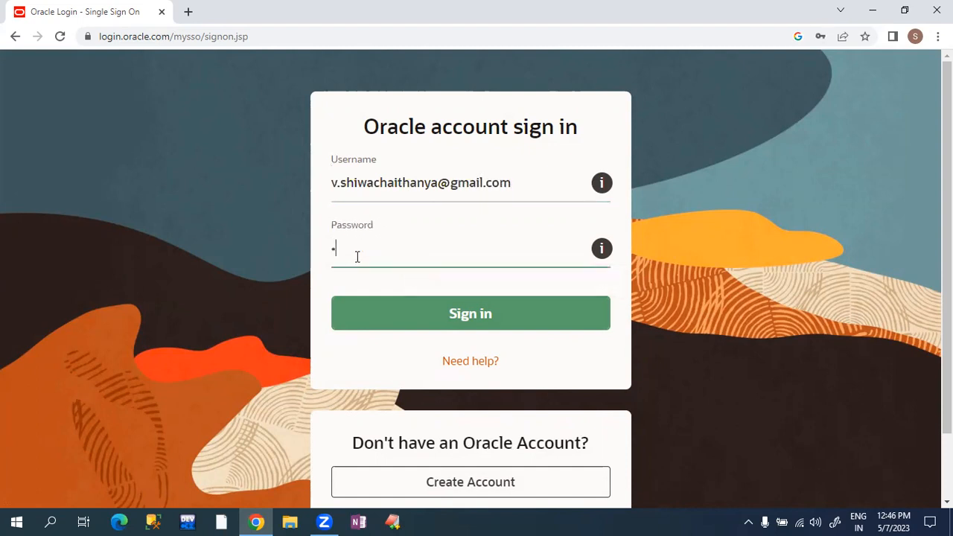
{"action": "type", "text": "••••••"}
{"action": "left_click", "coordinate": [421, 314]}
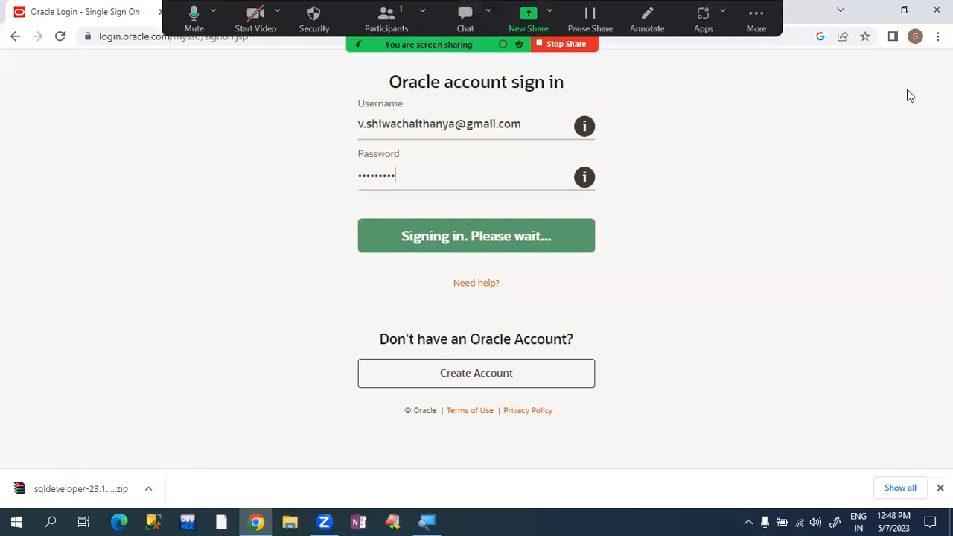
{"action": "left_click", "coordinate": [871, 14]}
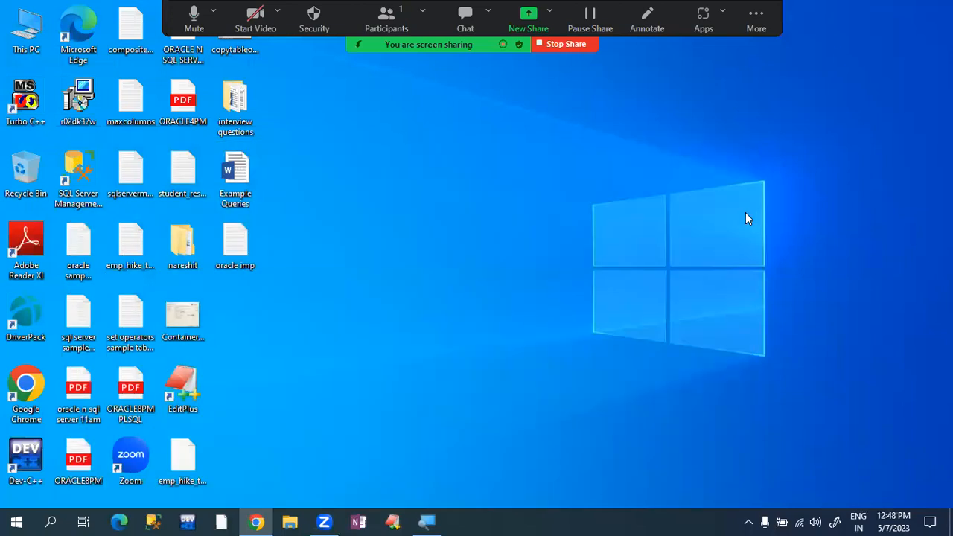
- Find the sqldeveloper-23.1.0.097.1607-x64 zip in Downloads and bring up its actions
{"action": "key", "text": "super+e"}
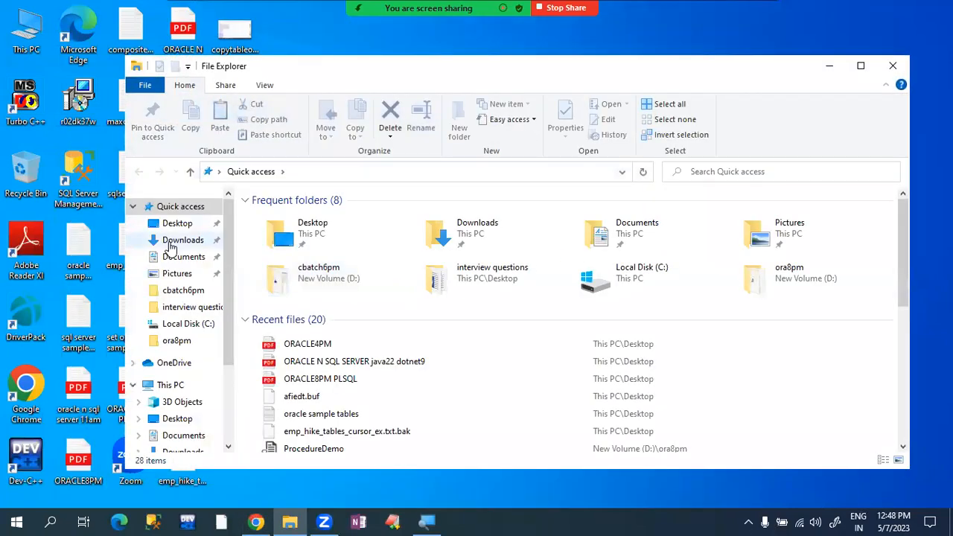
{"action": "left_click", "coordinate": [177, 239]}
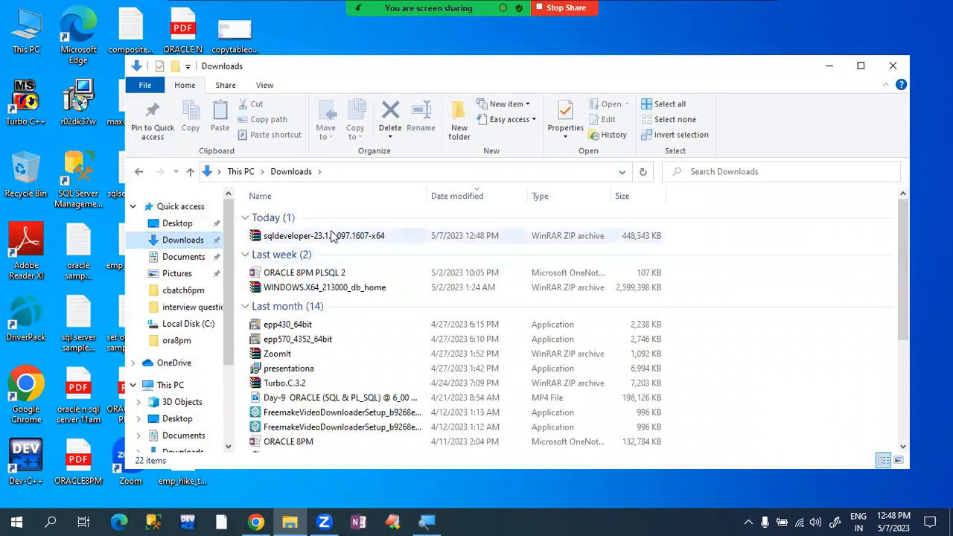
{"action": "left_click", "coordinate": [332, 235]}
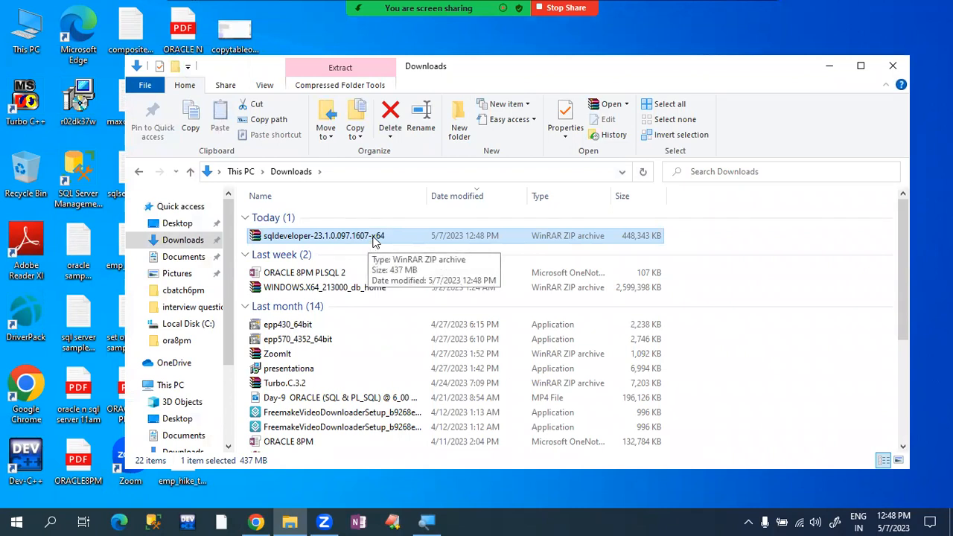
{"action": "right_click", "coordinate": [374, 238]}
{"action": "double_click", "coordinate": [340, 237]}
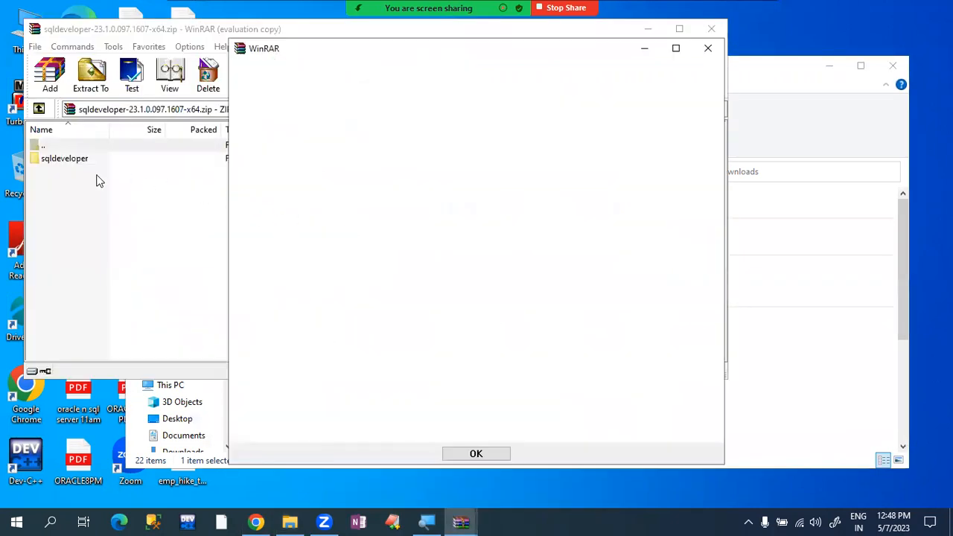
{"action": "left_click", "coordinate": [87, 165]}
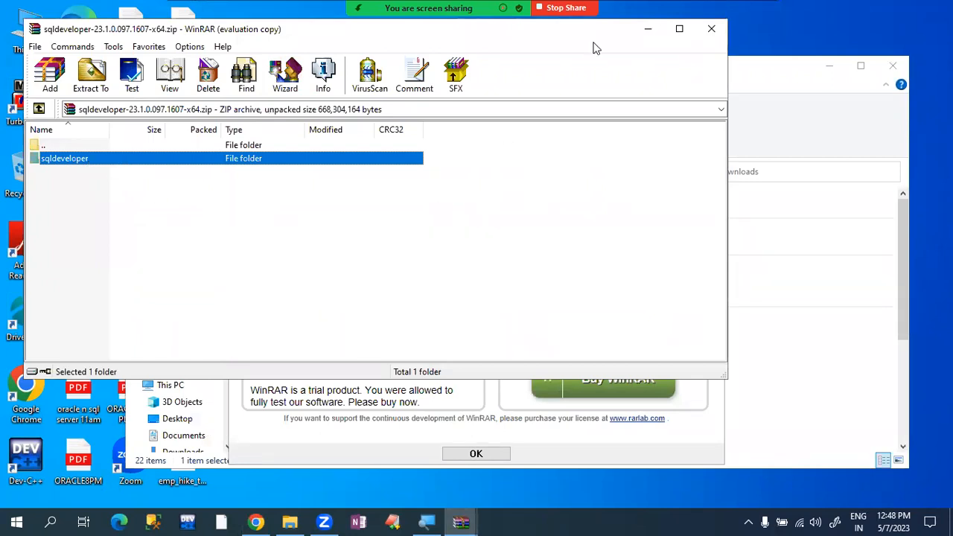
{"action": "left_click", "coordinate": [714, 30]}
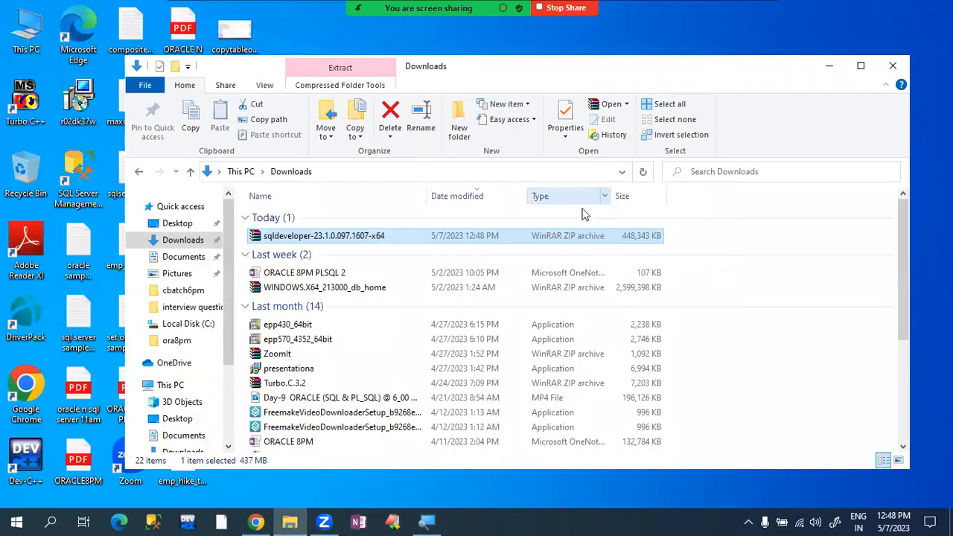
{"action": "double_click", "coordinate": [521, 235]}
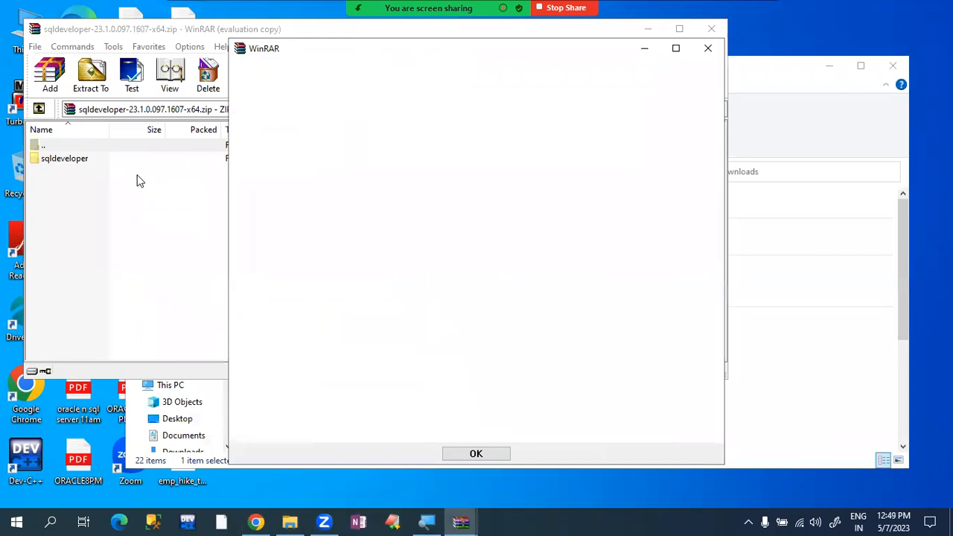
{"action": "left_click", "coordinate": [89, 156]}
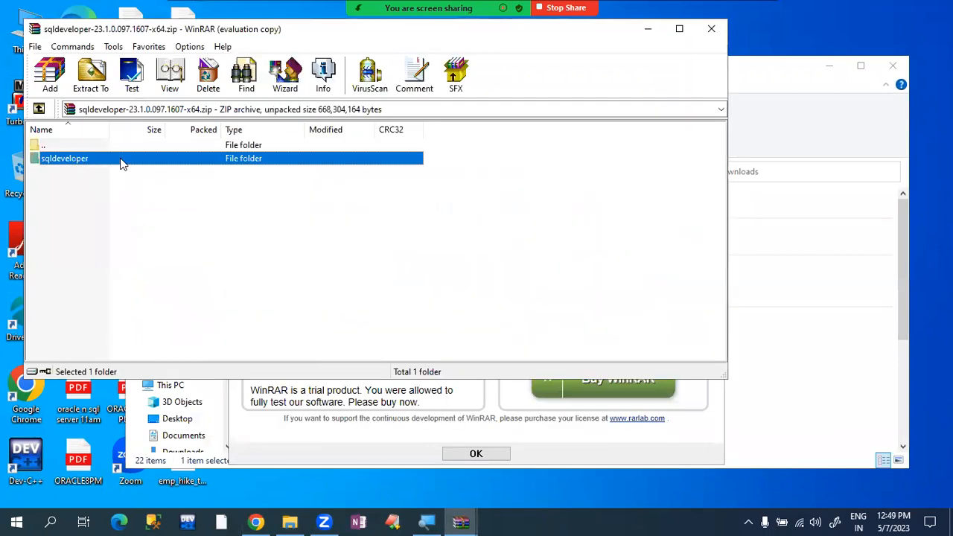
{"action": "double_click", "coordinate": [123, 162]}
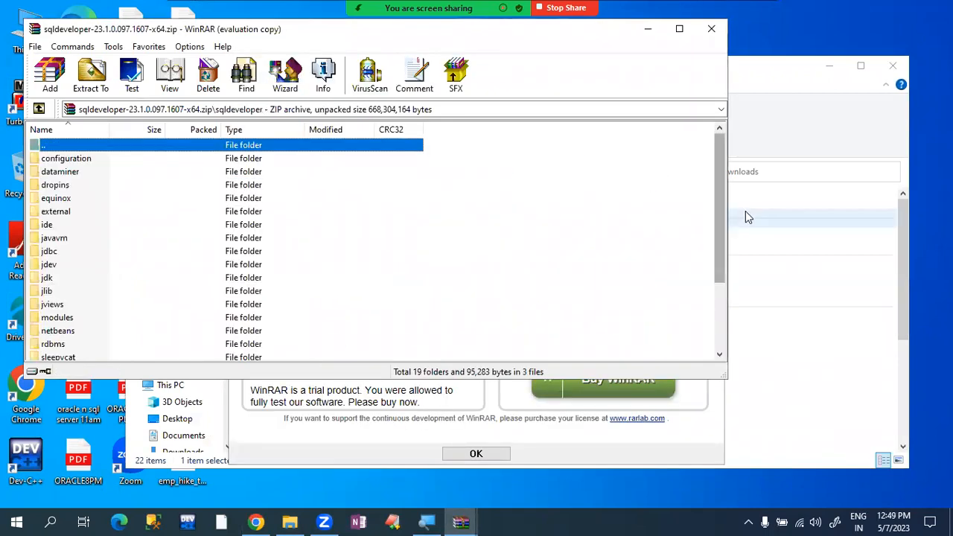
{"action": "left_click_drag", "start_coordinate": [722, 204], "coordinate": [745, 302]}
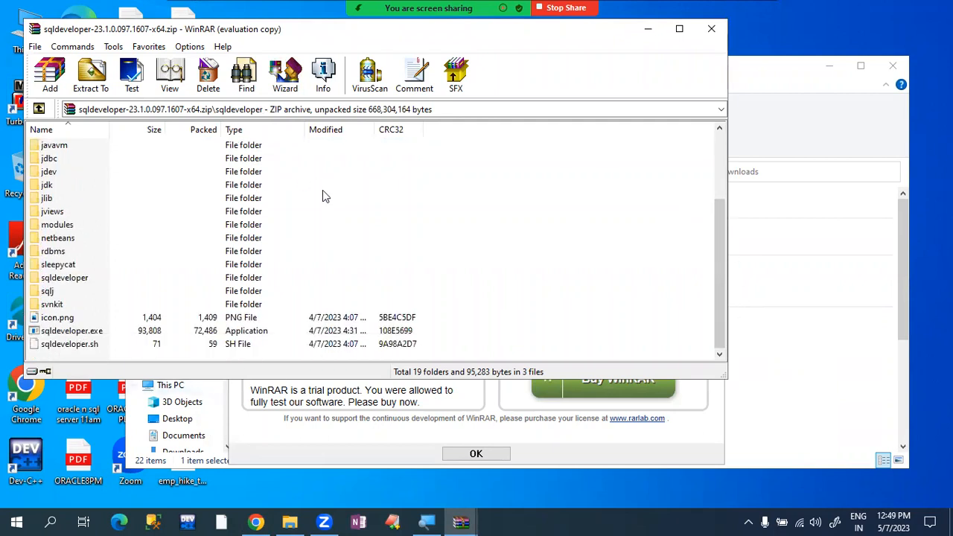
{"action": "left_click", "coordinate": [713, 28]}
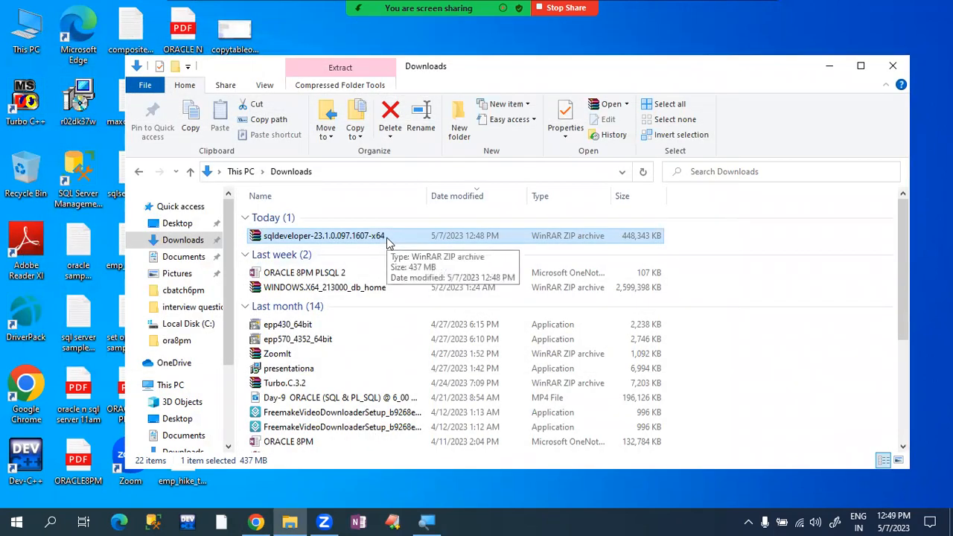
- Extract the sqldeveloper zip with WinRAR's Extract files... to Local Disk (C:)
{"action": "right_click", "coordinate": [387, 242]}
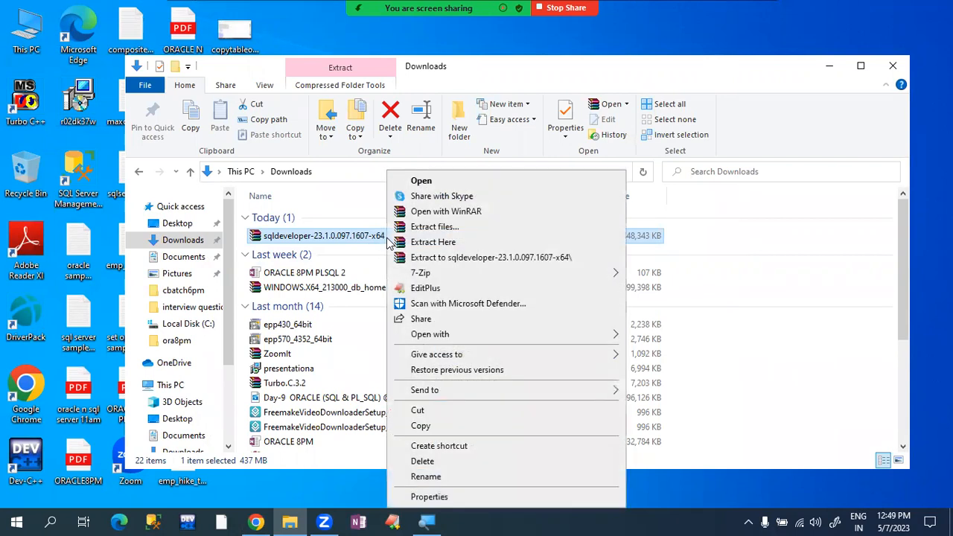
{"action": "left_click", "coordinate": [386, 242]}
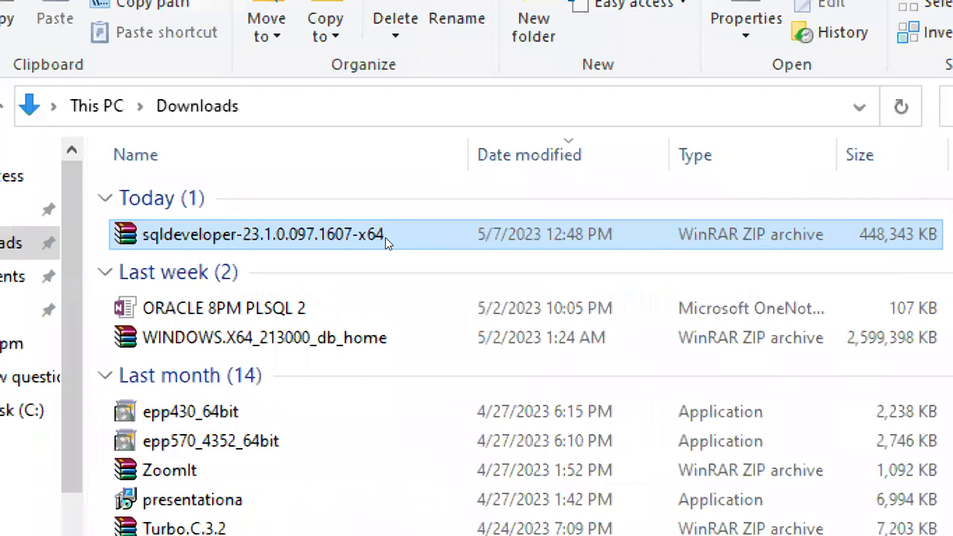
{"action": "right_click", "coordinate": [387, 242]}
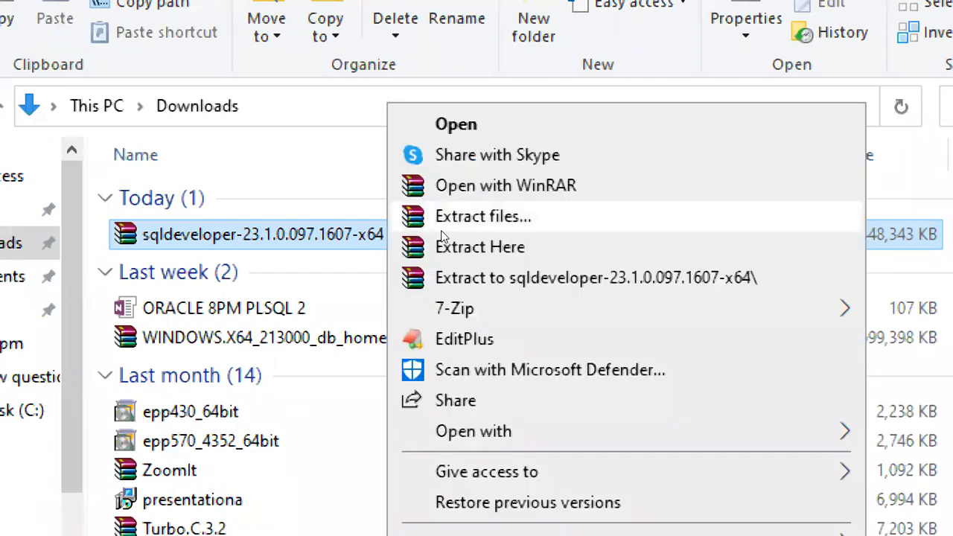
{"action": "left_click", "coordinate": [451, 230]}
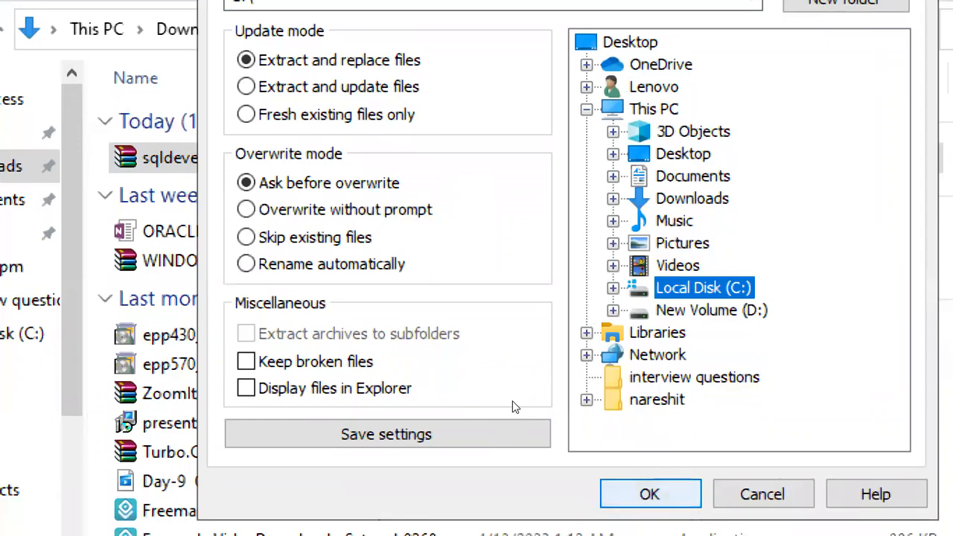
{"action": "key", "text": "Tab"}
{"action": "key", "text": "Return"}
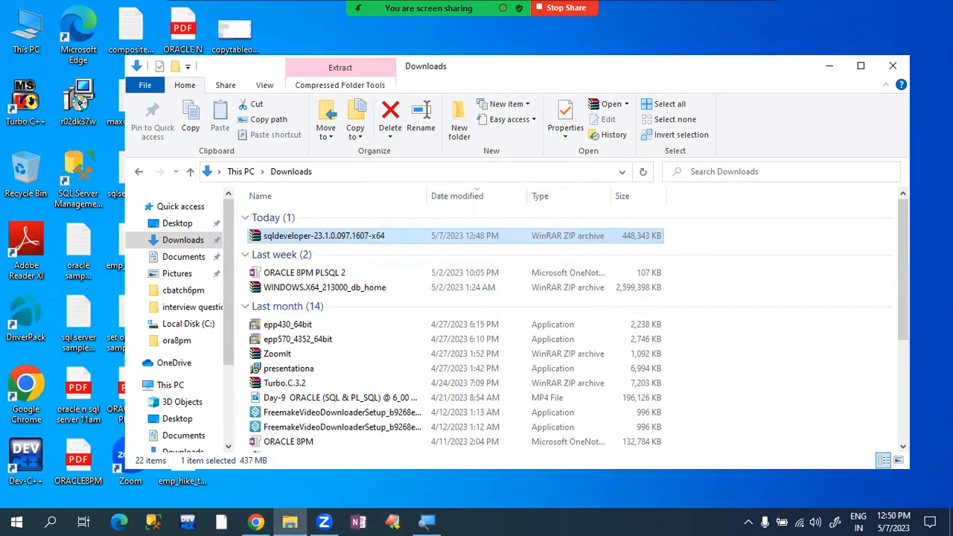
- Reopen File Explorer on Local Disk (C:) and open the extracted sqldeveloper folder
{"action": "left_click", "coordinate": [886, 67]}
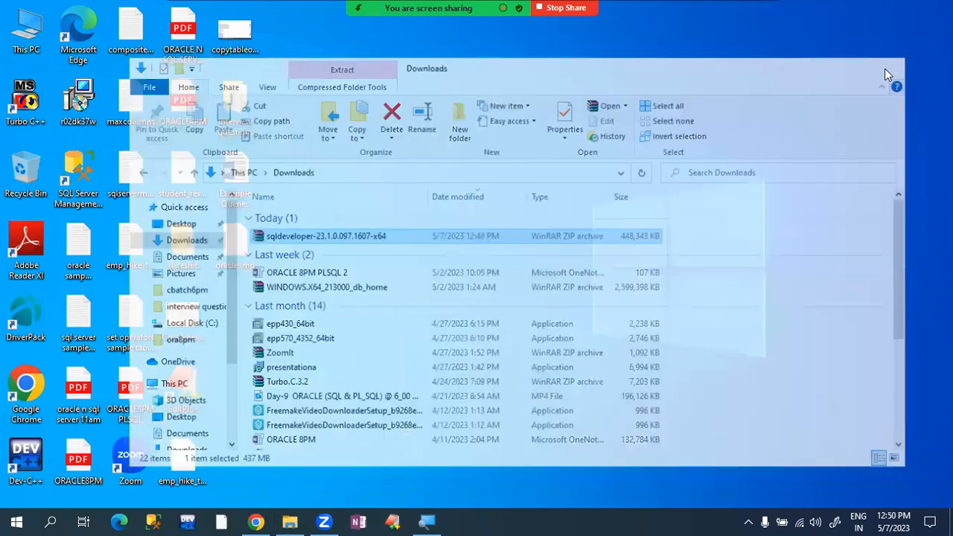
{"action": "key", "text": "super+e"}
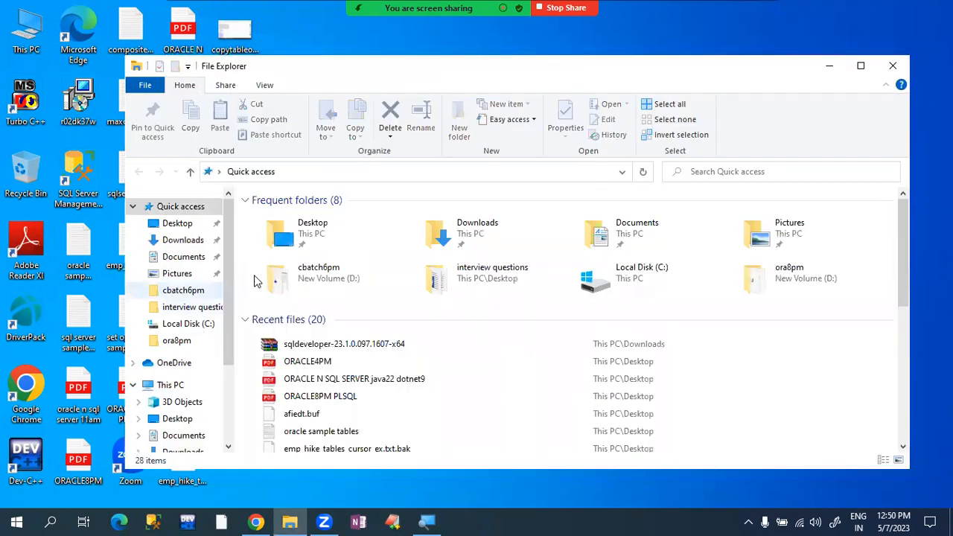
{"action": "left_click_drag", "start_coordinate": [231, 286], "coordinate": [242, 430]}
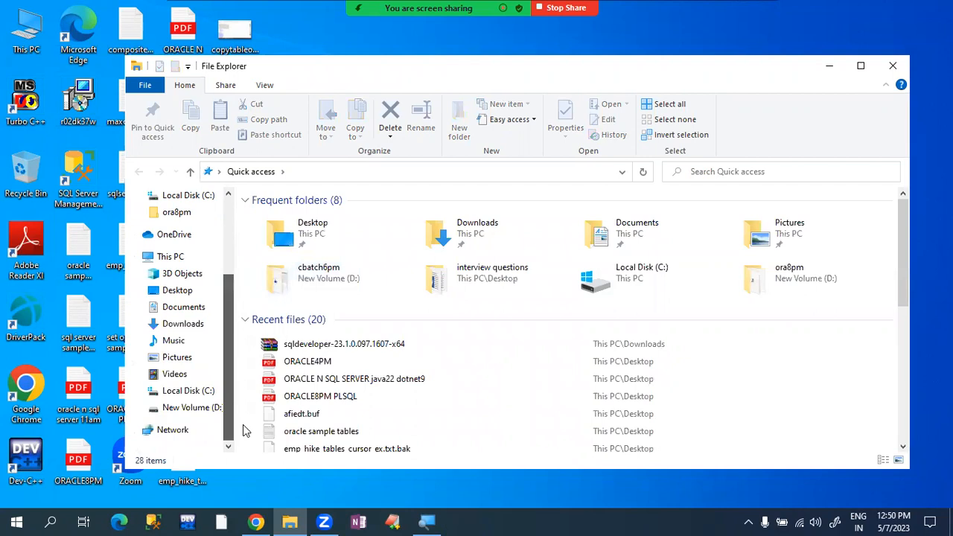
{"action": "left_click", "coordinate": [204, 399]}
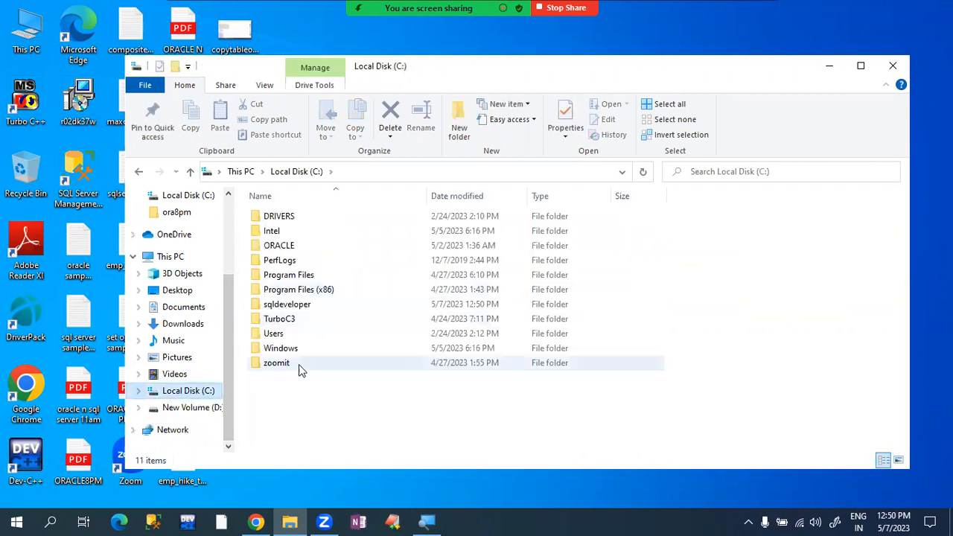
{"action": "left_click", "coordinate": [316, 304]}
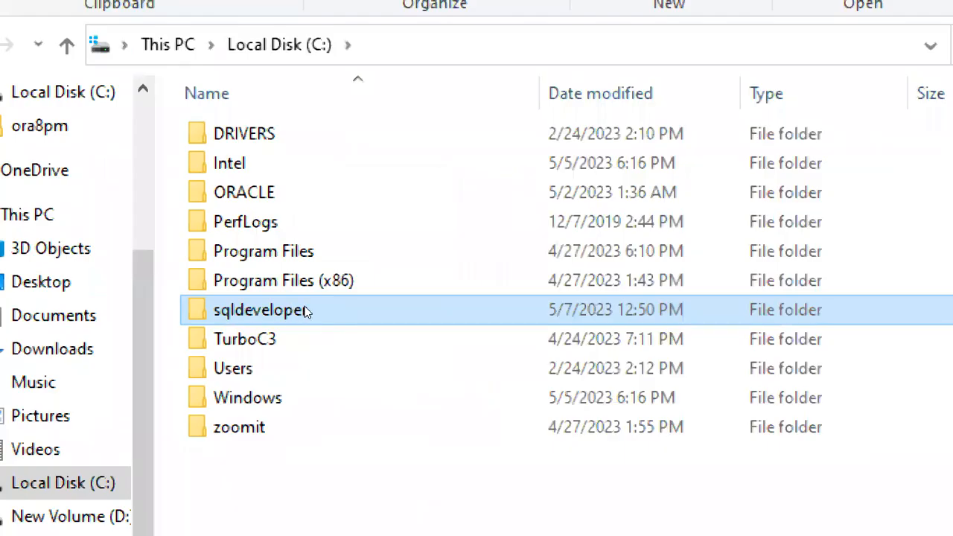
{"action": "mouse_move", "coordinate": [307, 311]}
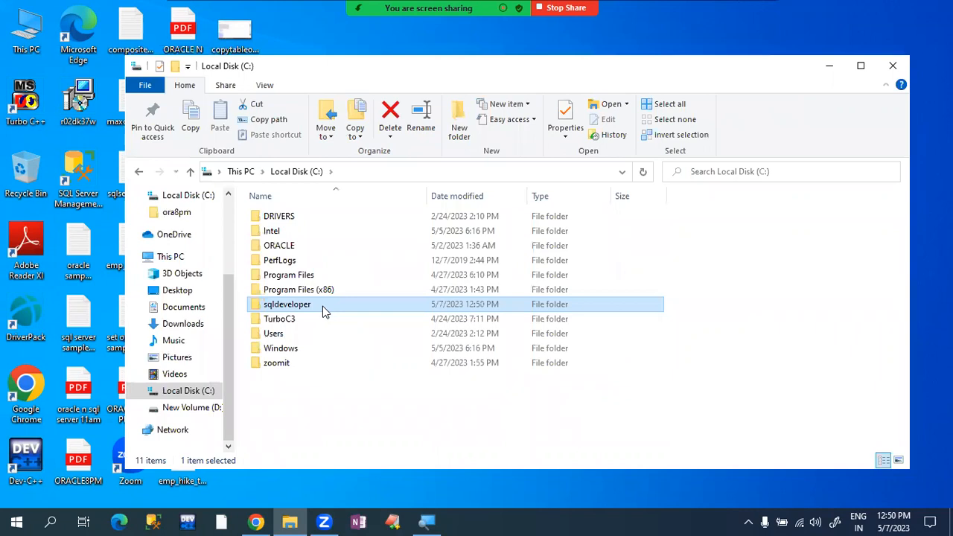
{"action": "double_click", "coordinate": [322, 306]}
- Select the sqldeveloper application file inside C:\sqldeveloper
{"action": "left_click", "coordinate": [301, 367]}
{"action": "key", "text": "Down"}
{"action": "key", "text": "Down"}
{"action": "key", "text": "Down"}
{"action": "key", "text": "Down"}
{"action": "key", "text": "Down"}
{"action": "key", "text": "Down"}
{"action": "key", "text": "Down"}
{"action": "key", "text": "Down"}
{"action": "key", "text": "Down"}
{"action": "key", "text": "Down"}
{"action": "key", "text": "Down"}
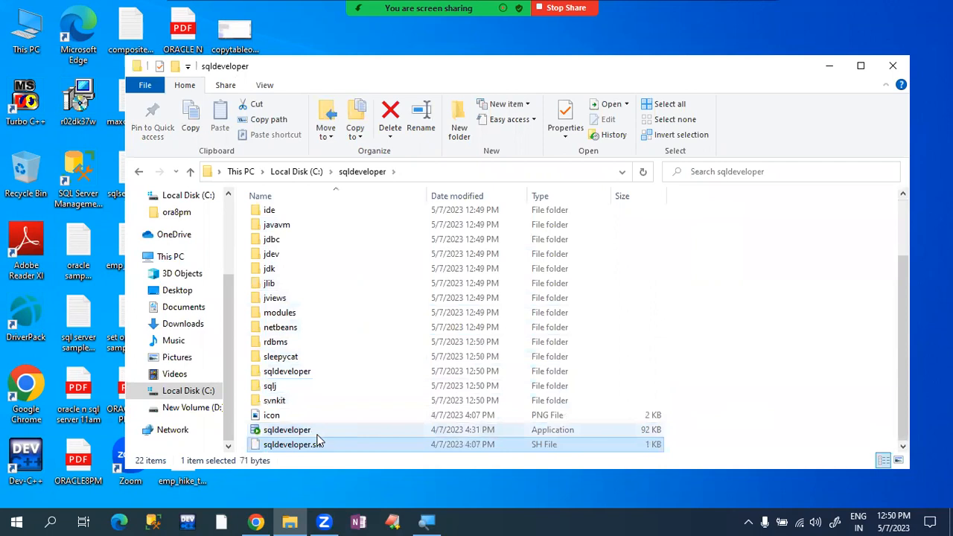
{"action": "left_click", "coordinate": [365, 429]}
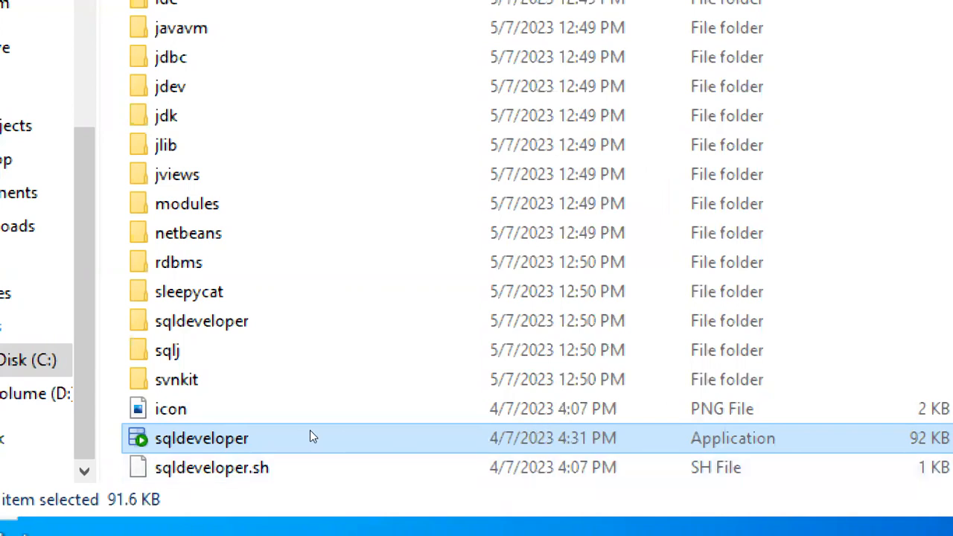
{"action": "mouse_move", "coordinate": [310, 431]}
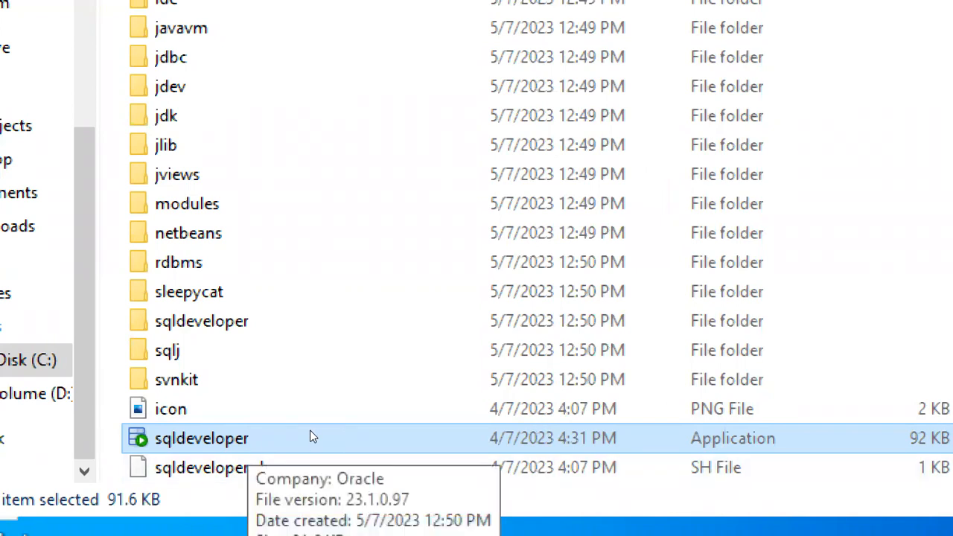
{"action": "key", "text": "super"}
{"action": "key", "text": "super"}
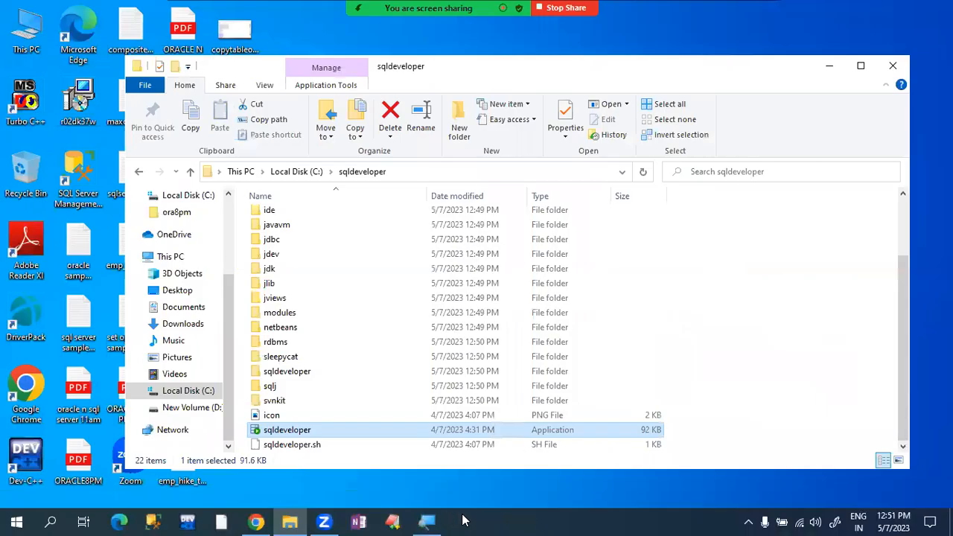
- Pin sqldeveloper to the taskbar, create its desktop shortcut, and close the folder window
{"action": "right_click", "coordinate": [307, 432]}
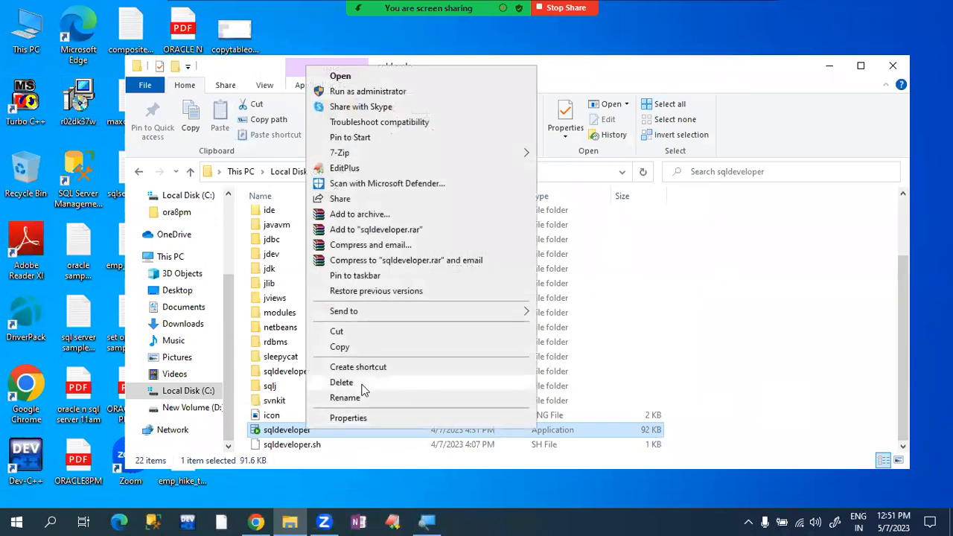
{"action": "left_click", "coordinate": [362, 277]}
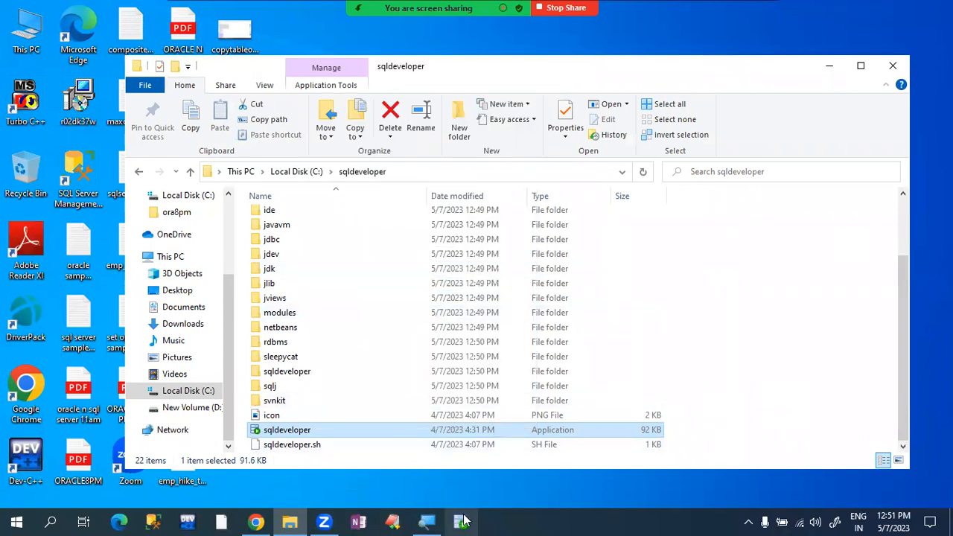
{"action": "right_click", "coordinate": [385, 434]}
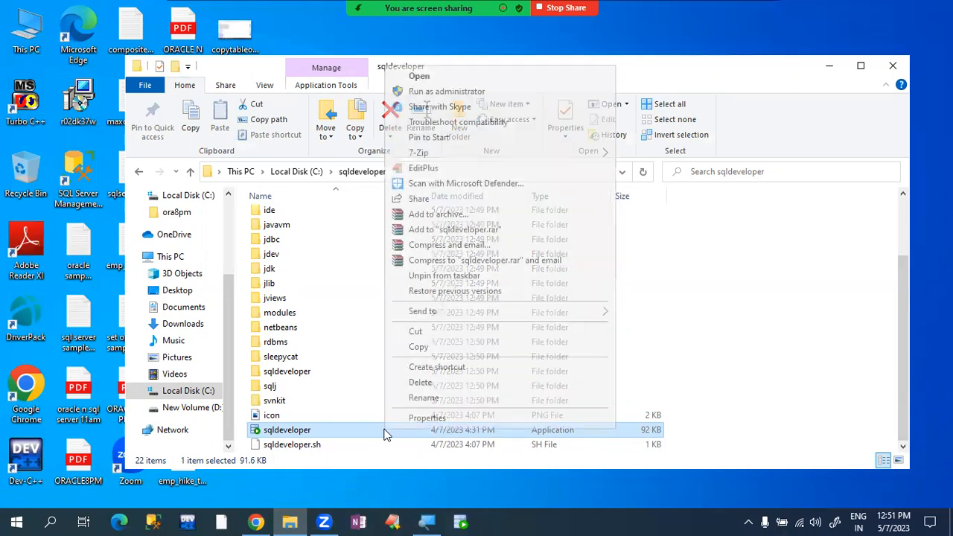
{"action": "mouse_move", "coordinate": [509, 310]}
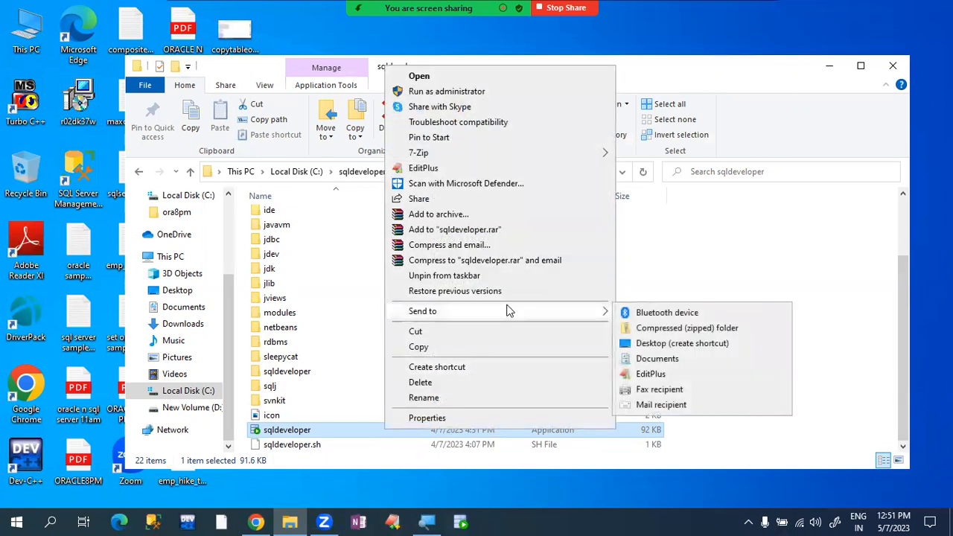
{"action": "left_click", "coordinate": [673, 347]}
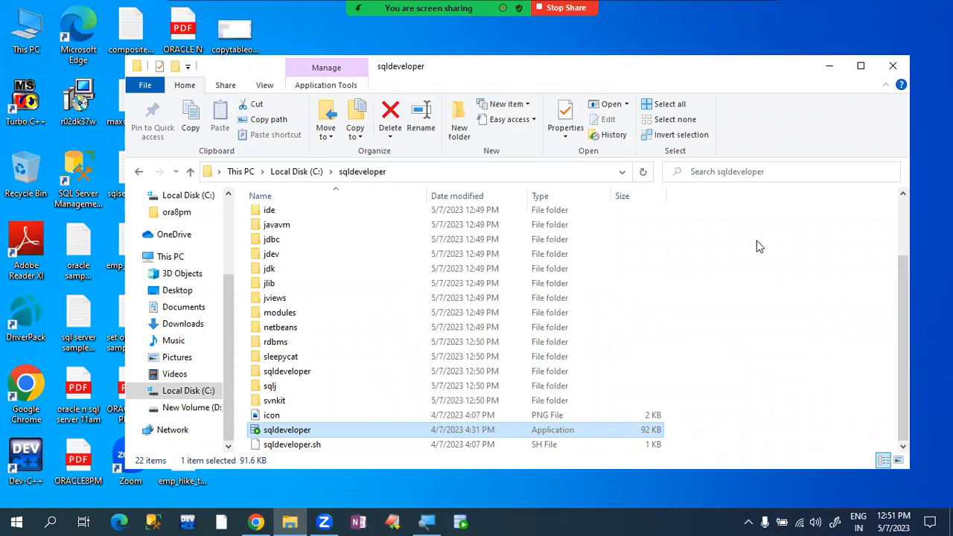
{"action": "left_click", "coordinate": [893, 66]}
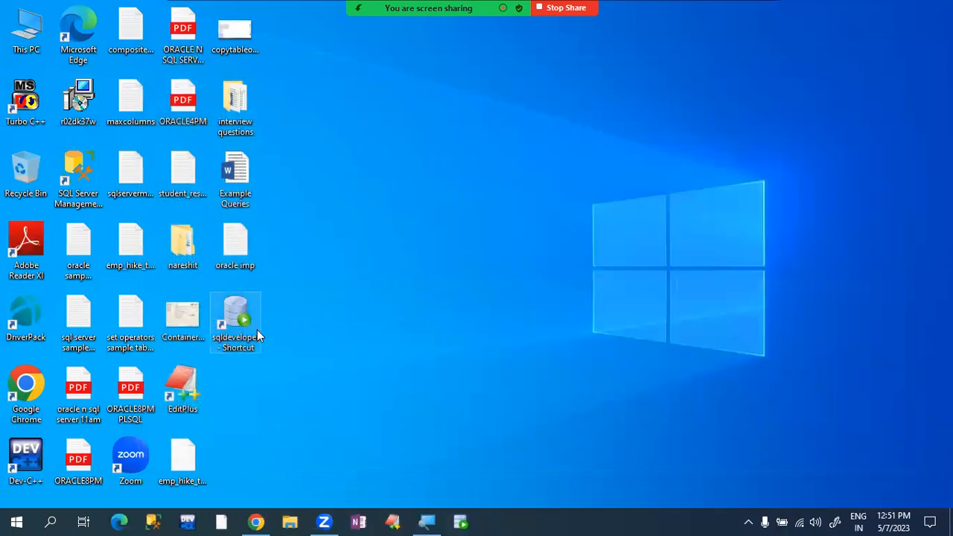
- Launch SQL Developer 23.1 from the 'sqldeveloper - Shortcut' desktop icon
{"action": "double_click", "coordinate": [239, 321]}
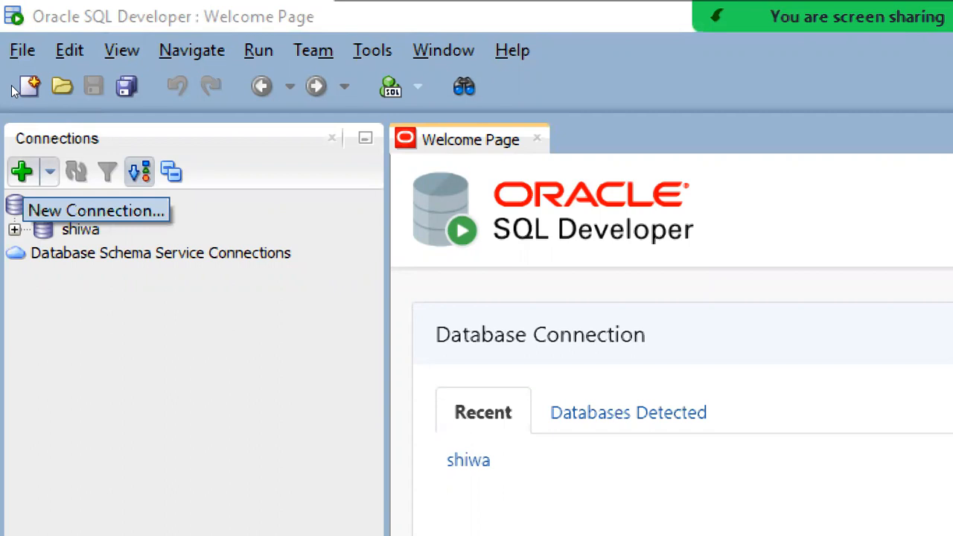
- Start a new connection named myconnection and enter a first database username and password
{"action": "left_click", "coordinate": [21, 172]}
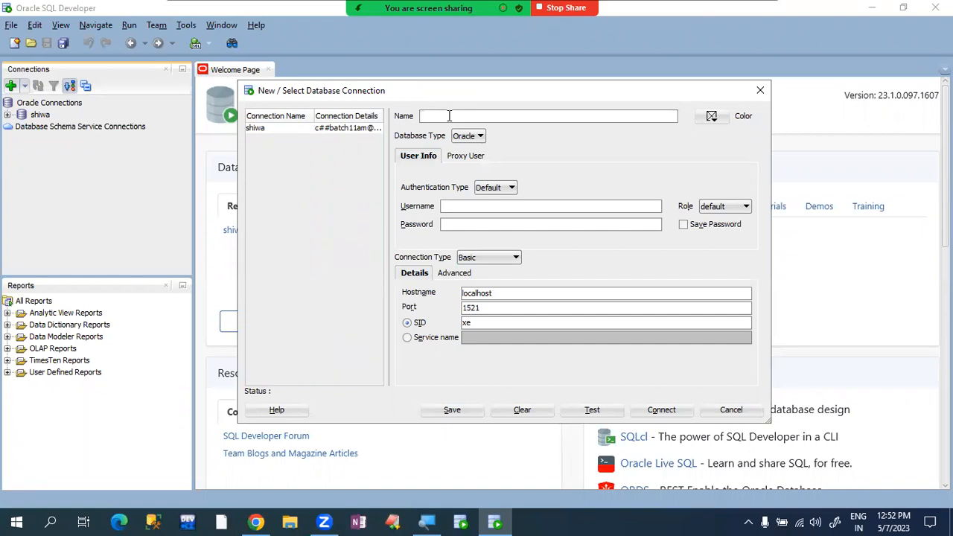
{"action": "left_click", "coordinate": [449, 115]}
{"action": "type", "text": "myconne"}
{"action": "type", "text": "ction"}
{"action": "type", "text": "system"}
{"action": "left_click", "coordinate": [464, 221]}
{"action": "type", "text": "••••••••"}
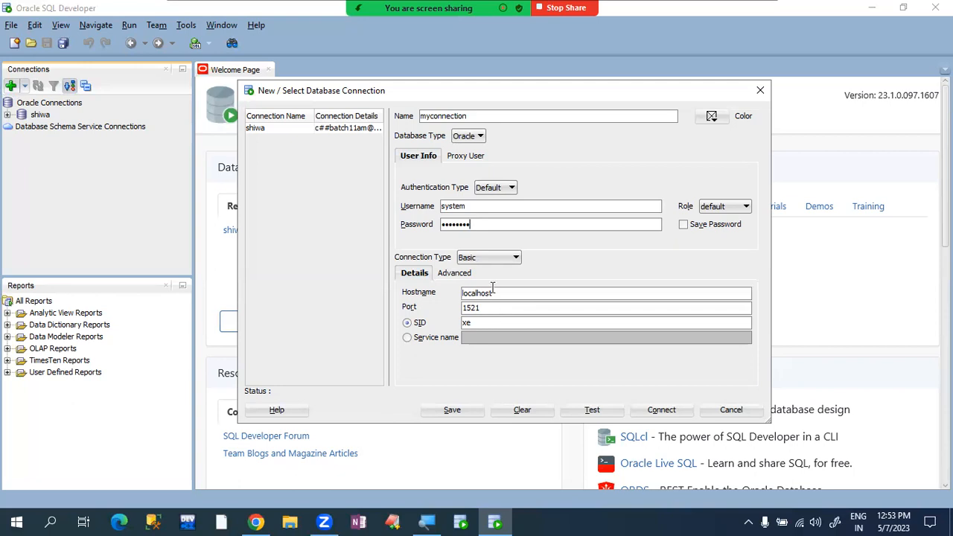
- Correct the connection's username and password fields to the intended credentials
{"action": "key", "text": "BackSpace"}
{"action": "key", "text": "BackSpace"}
{"action": "key", "text": "BackSpace"}
{"action": "key", "text": "BackSpace"}
{"action": "key", "text": "BackSpace"}
{"action": "key", "text": "BackSpace"}
{"action": "key", "text": "Tab"}
{"action": "left_click", "coordinate": [517, 228]}
{"action": "key", "text": "BackSpace"}
{"action": "key", "text": "BackSpace"}
{"action": "key", "text": "BackSpace"}
{"action": "key", "text": "BackSpace"}
{"action": "key", "text": "BackSpace"}
{"action": "key", "text": "BackSpace"}
{"action": "key", "text": "BackSpace"}
{"action": "key", "text": "BackSpace"}
{"action": "left_click", "coordinate": [518, 209]}
{"action": "left_click_drag", "start_coordinate": [460, 206], "coordinate": [499, 206]}
{"action": "left_click", "coordinate": [498, 206]}
{"action": "double_click", "coordinate": [499, 206]}
{"action": "double_click", "coordinate": [476, 226]}
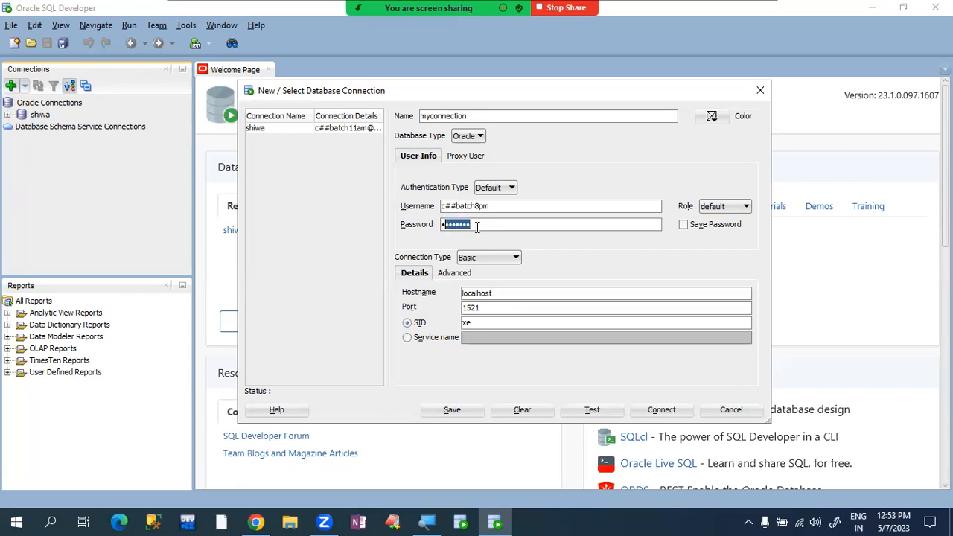
{"action": "left_click", "coordinate": [484, 226]}
- Keep host localhost, switch the connection from SID to Service name, and bring up Windows Run
{"action": "left_click_drag", "start_coordinate": [496, 294], "coordinate": [462, 294]}
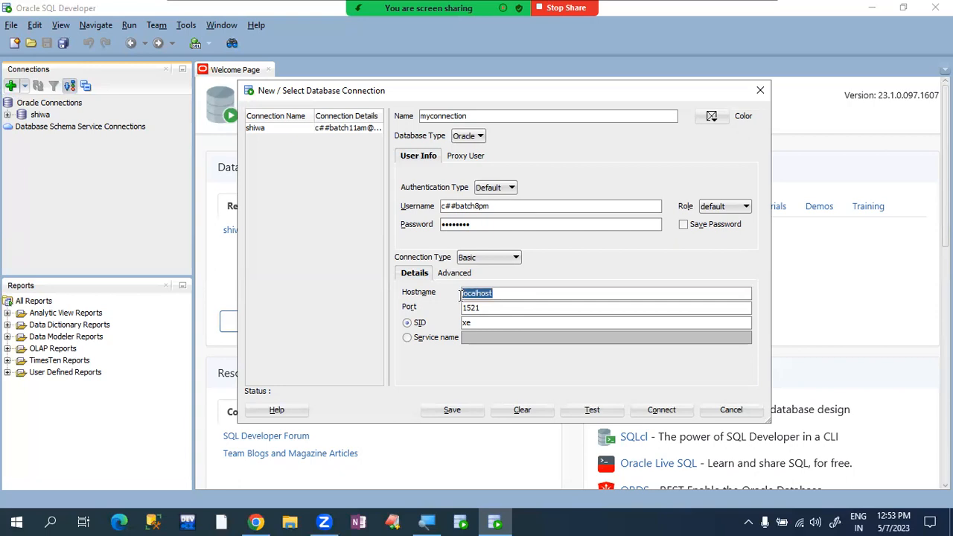
{"action": "left_click", "coordinate": [514, 297]}
{"action": "double_click", "coordinate": [502, 293]}
{"action": "left_click", "coordinate": [511, 296]}
{"action": "left_click", "coordinate": [443, 341]}
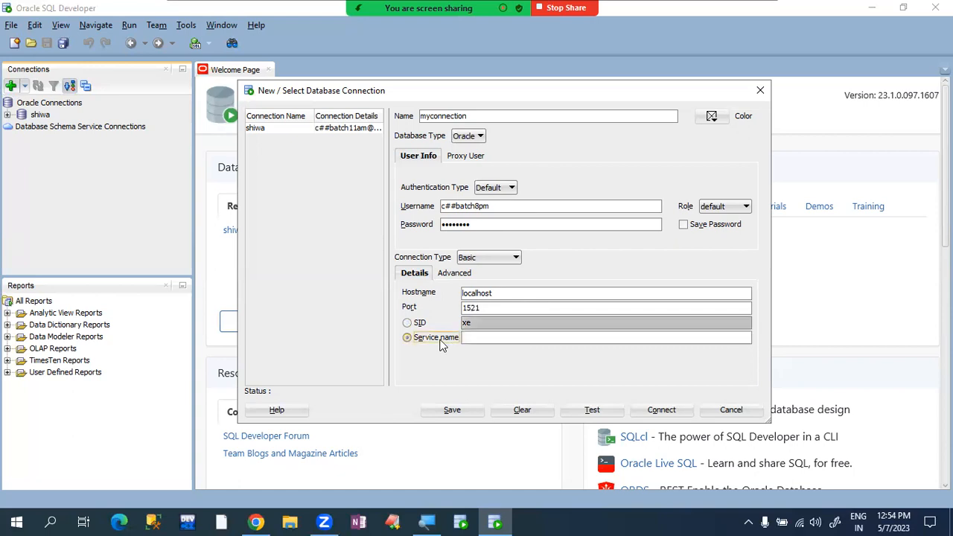
{"action": "left_click", "coordinate": [489, 342]}
{"action": "key", "text": "super+r"}
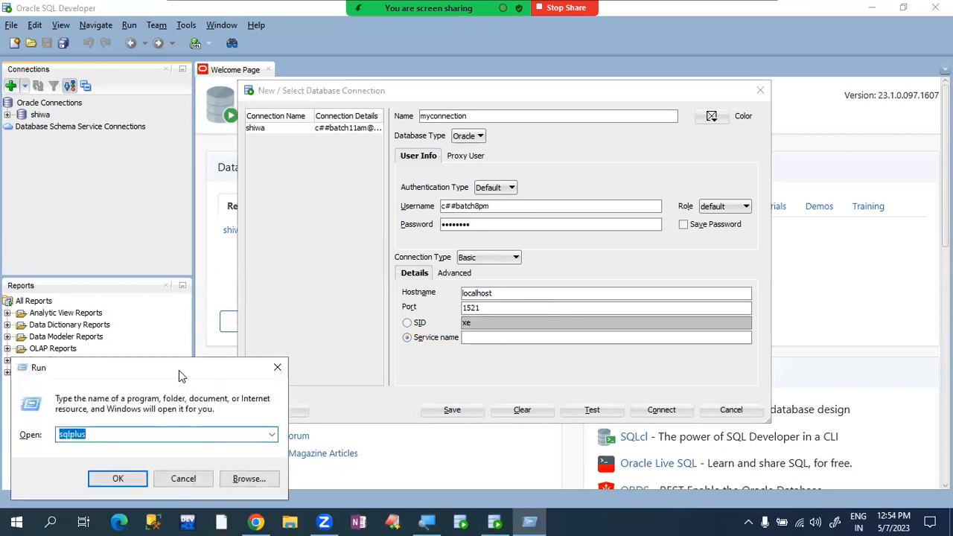
- Run services.msc and browse the Oracle services down to OracleServiceORCL
{"action": "left_click_drag", "start_coordinate": [178, 376], "coordinate": [268, 226]}
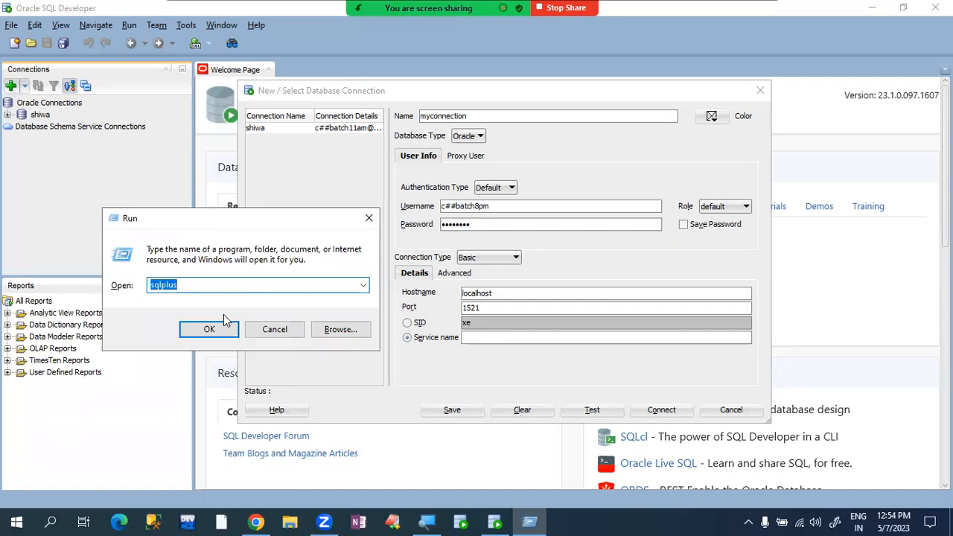
{"action": "type", "text": "servic"}
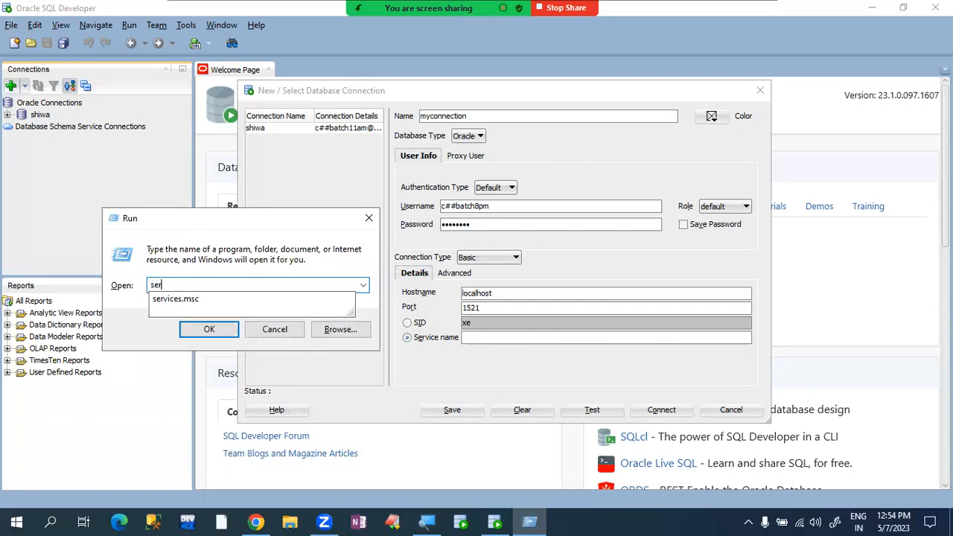
{"action": "type", "text": "es.msc"}
{"action": "key", "text": "Return"}
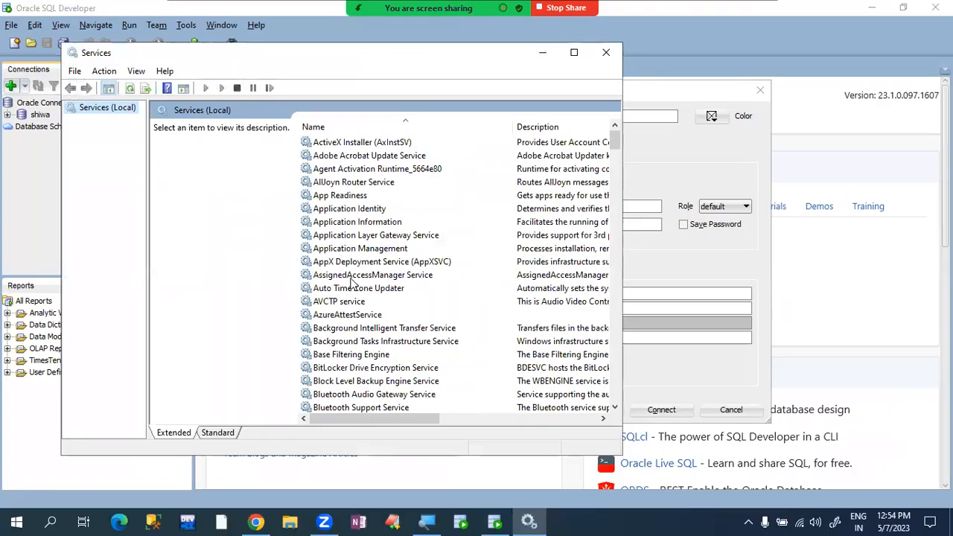
{"action": "left_click", "coordinate": [355, 277]}
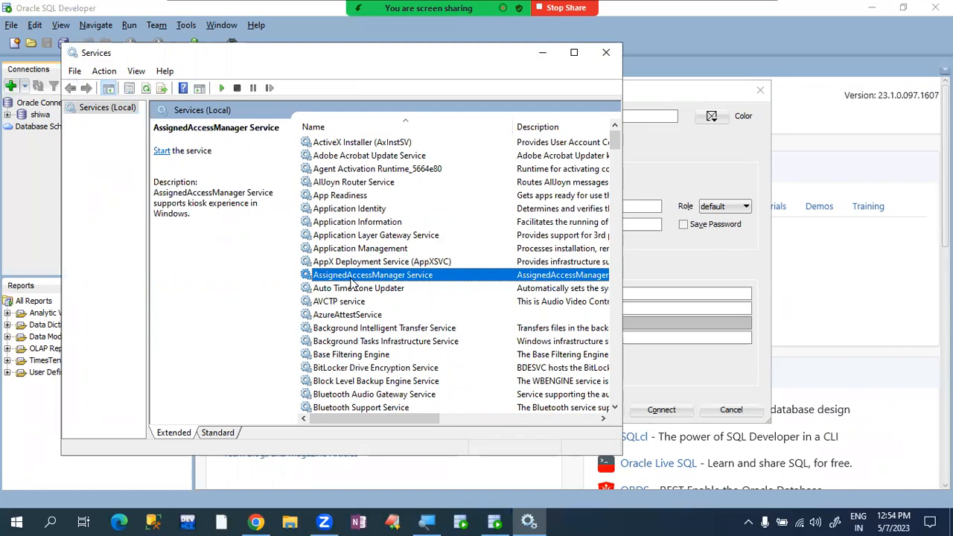
{"action": "key", "text": "o"}
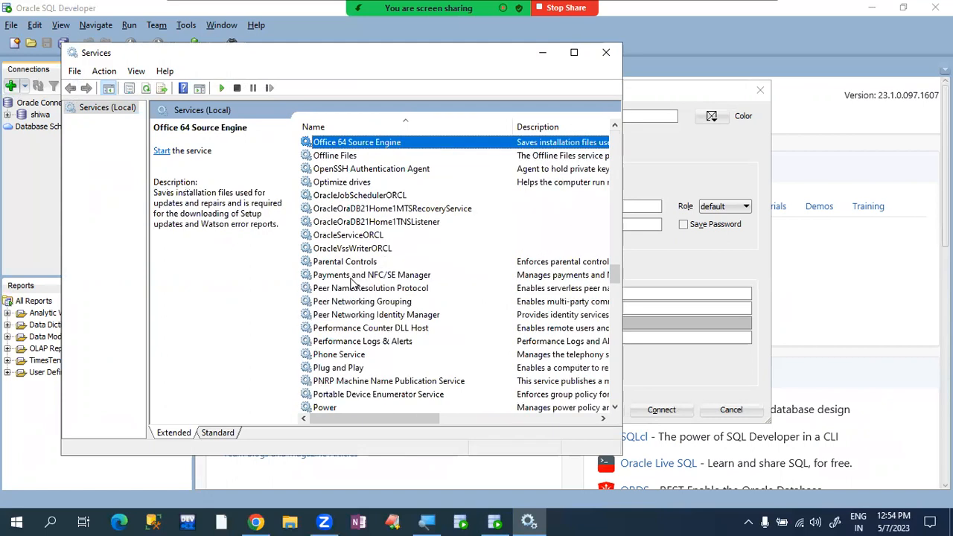
{"action": "left_click", "coordinate": [343, 196]}
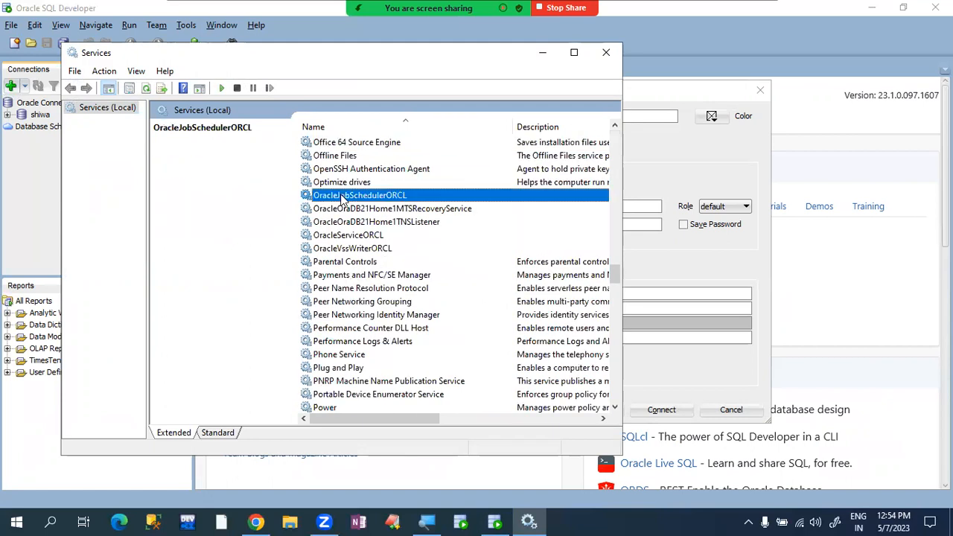
{"action": "key", "text": "Down"}
{"action": "key", "text": "Down"}
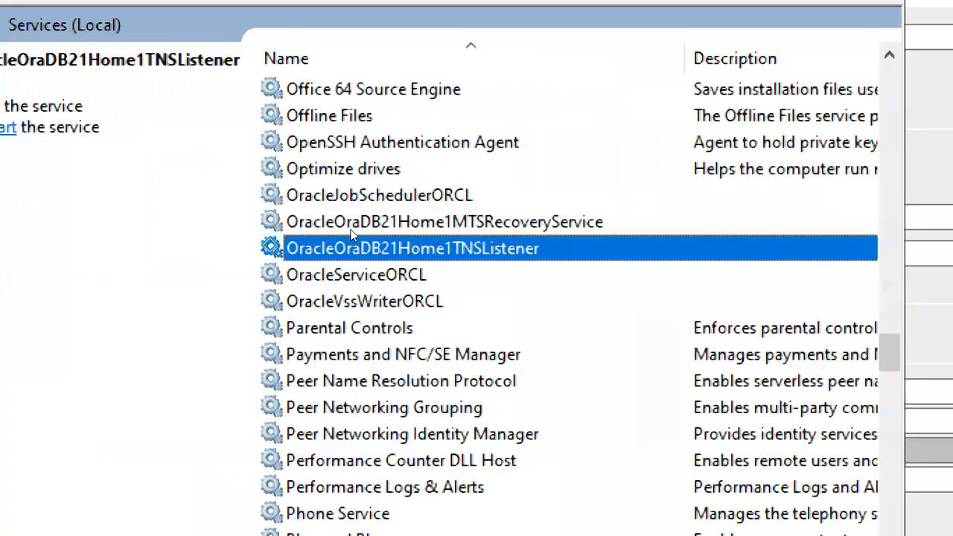
{"action": "key", "text": "Down"}
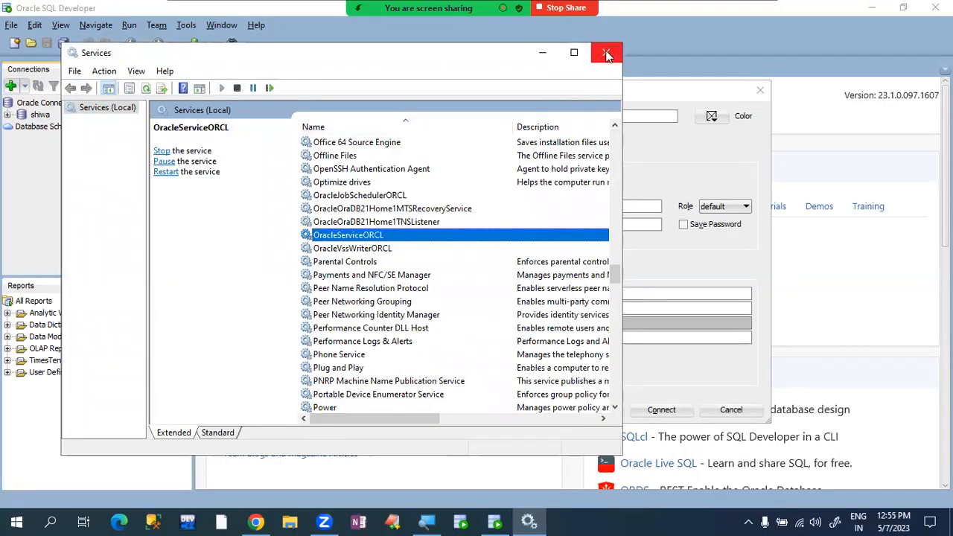
- Close Services, set service name orcl, test successfully, and connect with myconnection
{"action": "left_click", "coordinate": [606, 54]}
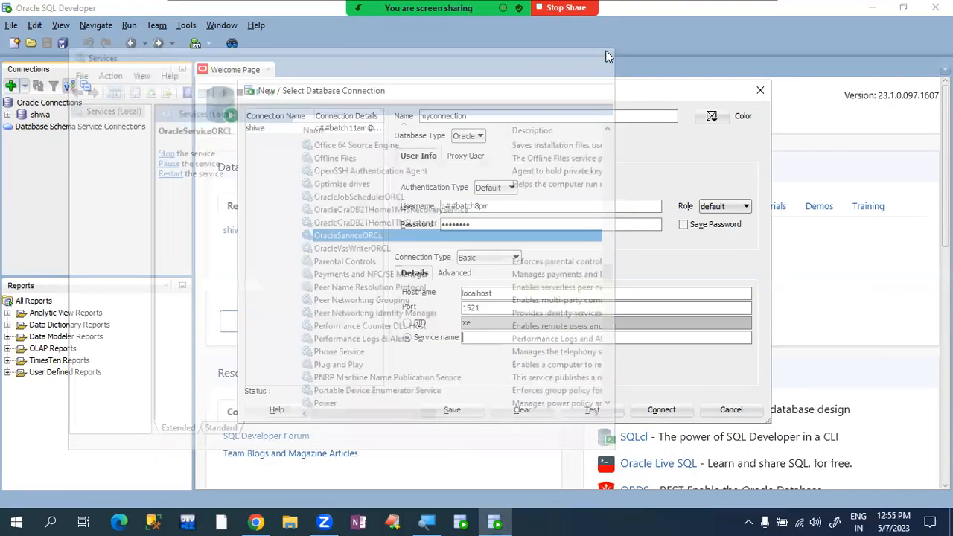
{"action": "left_click", "coordinate": [519, 339]}
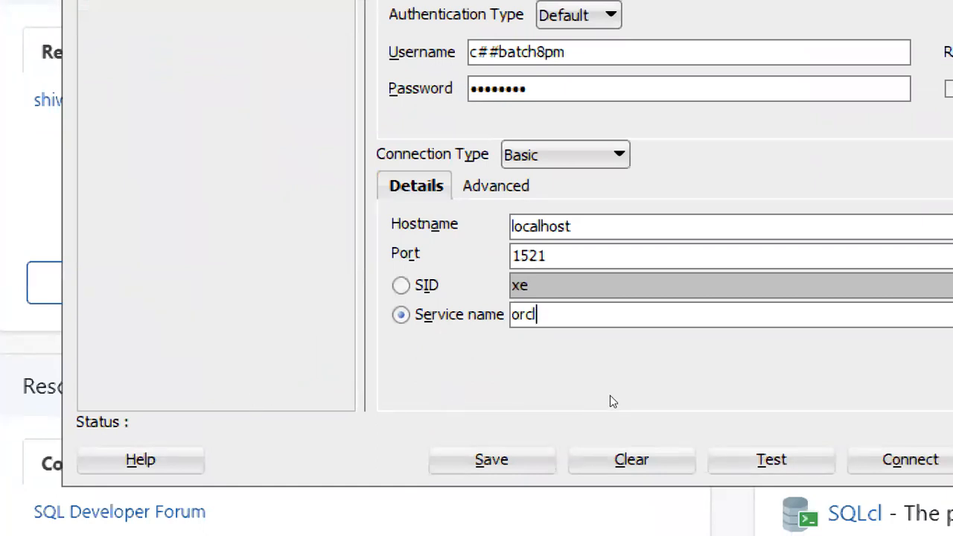
{"action": "key", "text": "alt+t"}
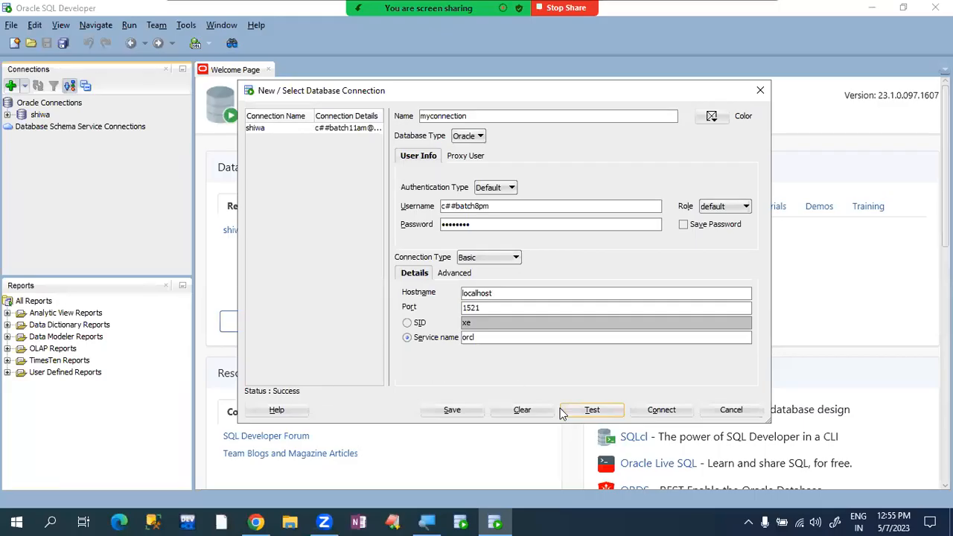
{"action": "left_click", "coordinate": [646, 411]}
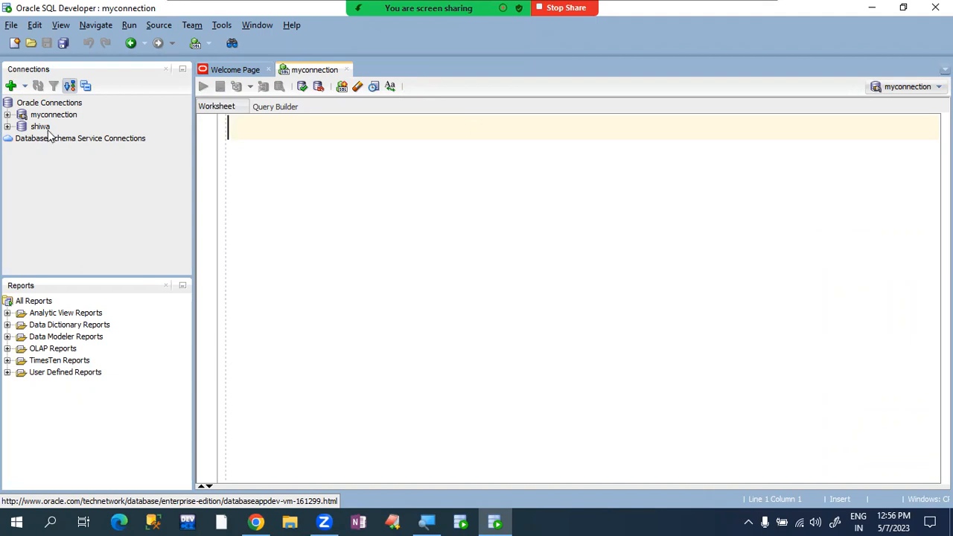
- Expand myconnection to review its tables and procedures, then type drop table employee; in the worksheet
{"action": "left_click", "coordinate": [8, 115]}
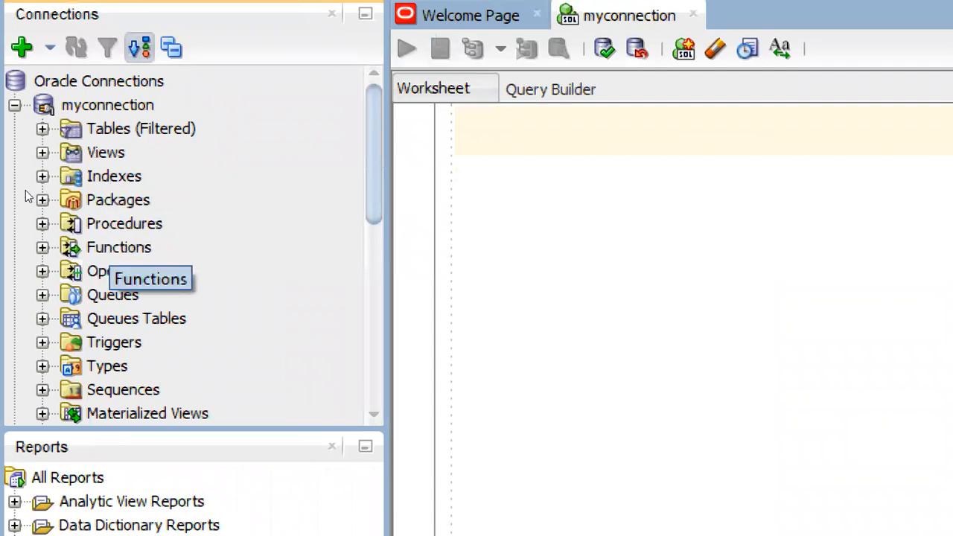
{"action": "left_click", "coordinate": [42, 129]}
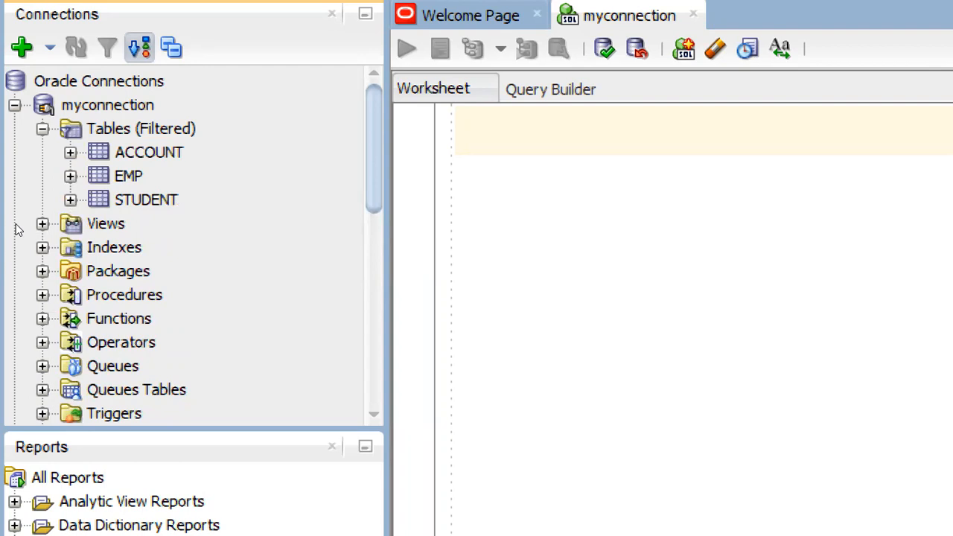
{"action": "left_click", "coordinate": [42, 296]}
{"action": "left_click", "coordinate": [43, 129]}
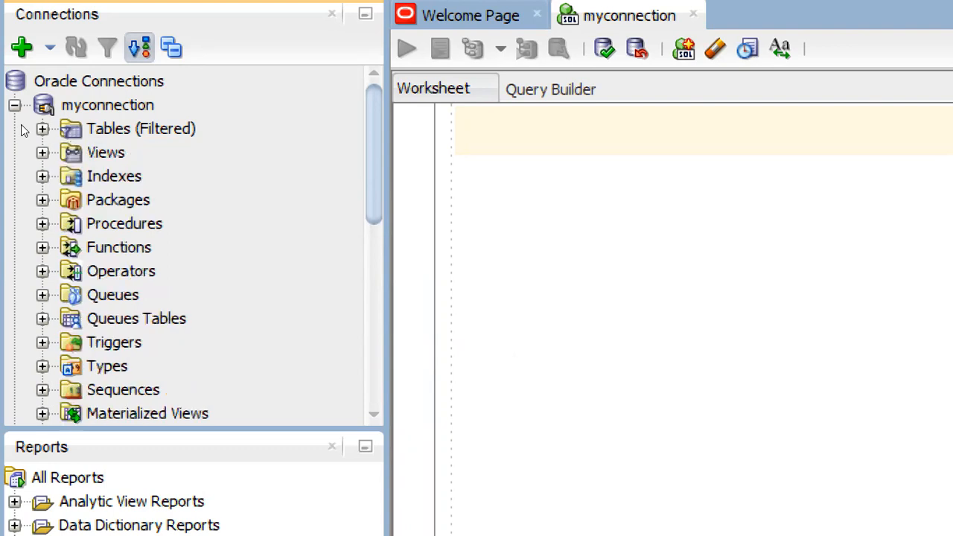
{"action": "left_click", "coordinate": [324, 133]}
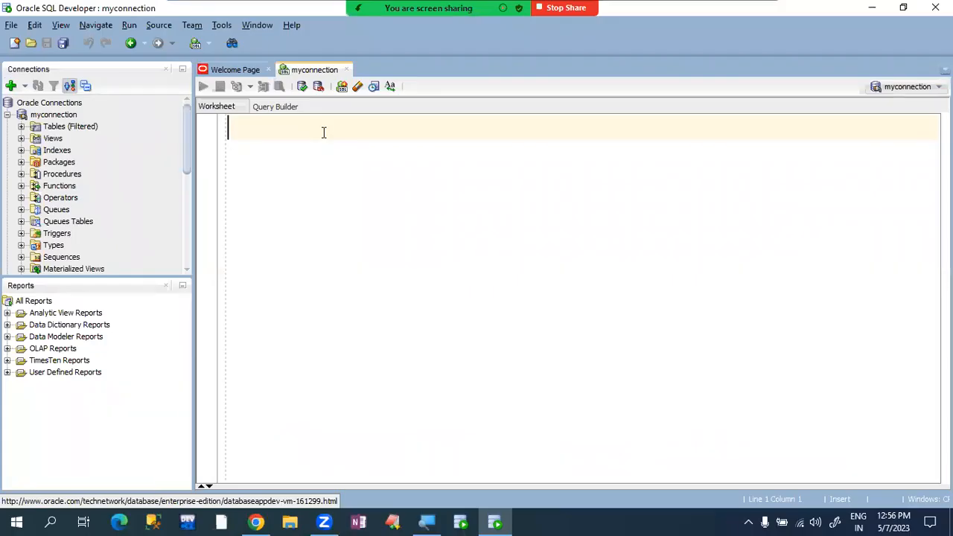
{"action": "type", "text": "drop table "}
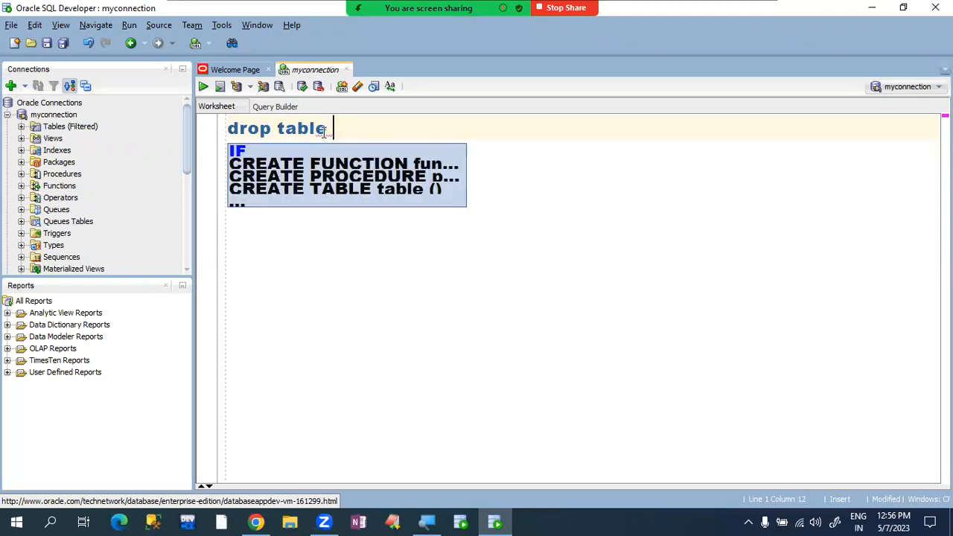
{"action": "type", "text": "emp"}
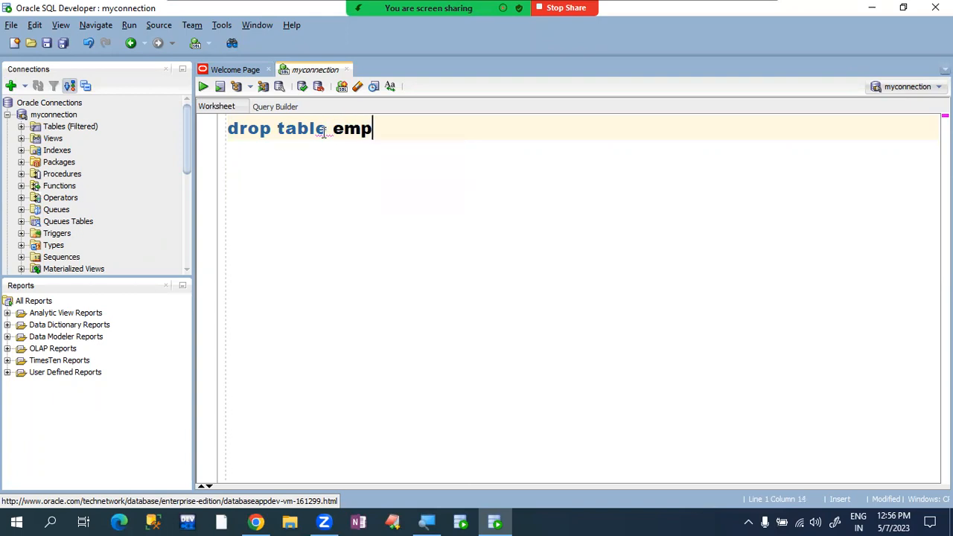
{"action": "type", "text": "loyee"}
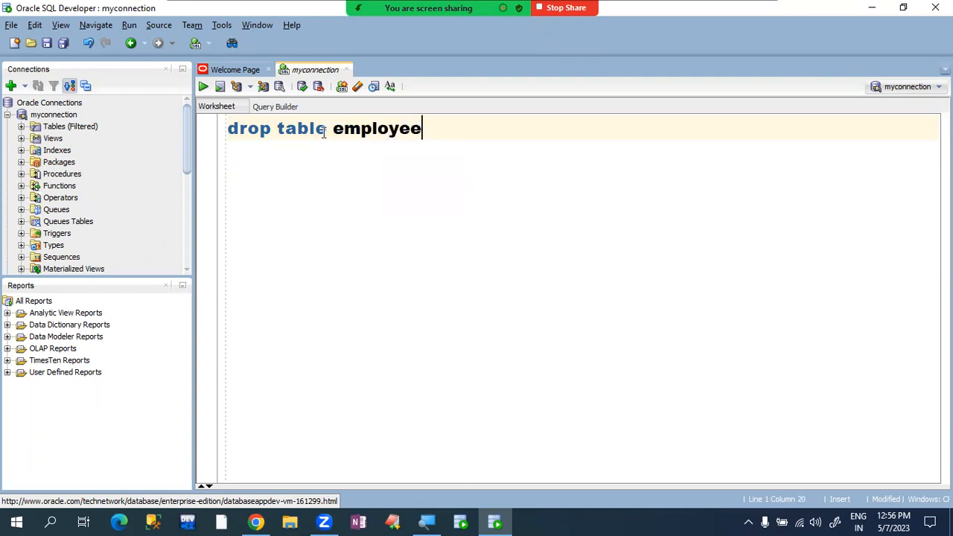
{"action": "type", "text": ";"}
- Run drop table employee;, getting ORA-00942 table does not exist, then erase the statement
{"action": "left_click_drag", "start_coordinate": [227, 128], "coordinate": [452, 117]}
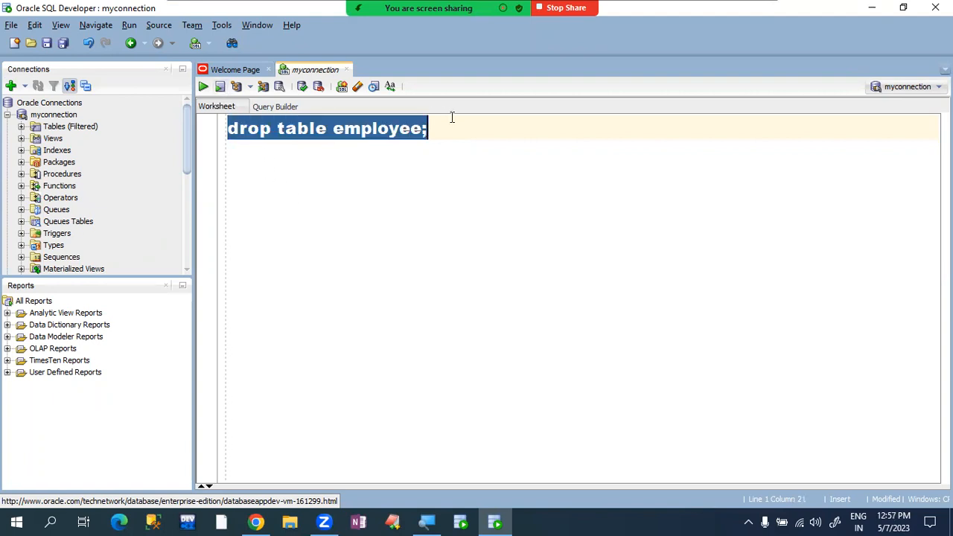
{"action": "left_click", "coordinate": [349, 194]}
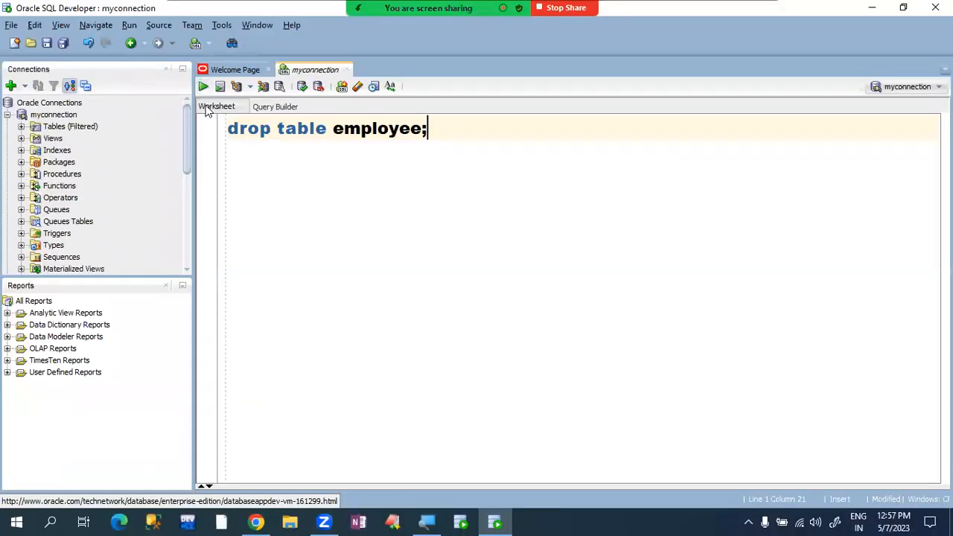
{"action": "left_click", "coordinate": [204, 87]}
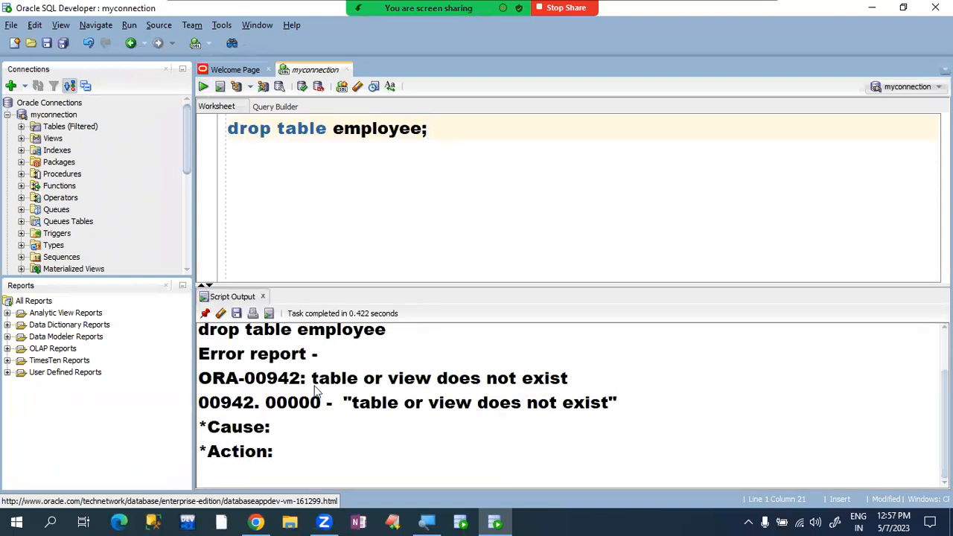
{"action": "key", "text": "BackSpace"}
{"action": "key", "text": "BackSpace"}
{"action": "key", "text": "BackSpace"}
{"action": "key", "text": "BackSpace"}
{"action": "key", "text": "BackSpace"}
{"action": "key", "text": "BackSpace"}
{"action": "key", "text": "BackSpace"}
{"action": "key", "text": "BackSpace"}
{"action": "key", "text": "BackSpace"}
{"action": "key", "text": "BackSpace"}
{"action": "key", "text": "BackSpace"}
{"action": "key", "text": "BackSpace"}
{"action": "key", "text": "BackSpace"}
{"action": "key", "text": "BackSpace"}
{"action": "key", "text": "BackSpace"}
{"action": "key", "text": "BackSpace"}
{"action": "key", "text": "BackSpace"}
{"action": "key", "text": "BackSpace"}
{"action": "key", "text": "BackSpace"}
{"action": "key", "text": "BackSpace"}
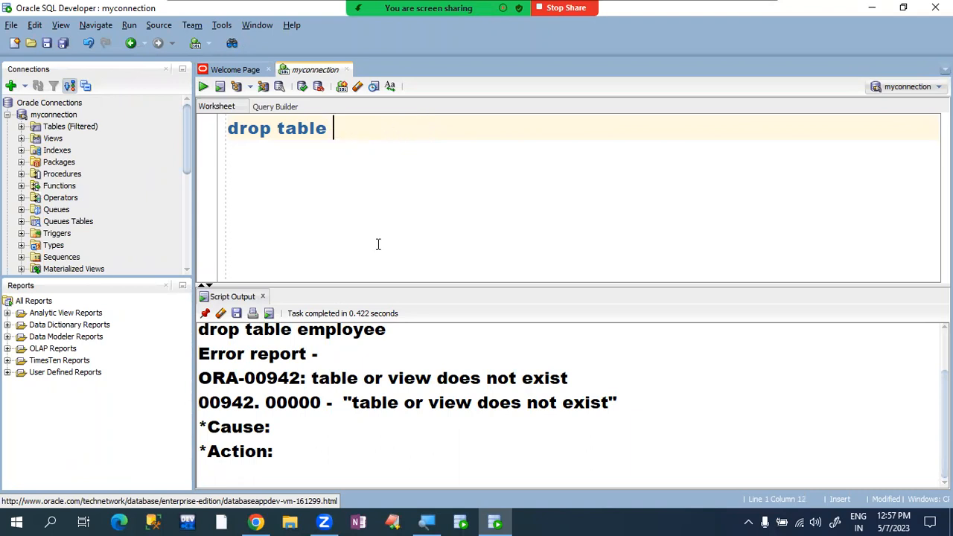
- Begin CREATE TABLE employee with its first column empno NUMBER(4)
{"action": "type", "text": "CREATE TABLE employee"}
{"action": "key", "text": "Return"}
{"action": "type", "text": "("}
{"action": "key", "text": "Return"}
{"action": "type", "text": "emno"}
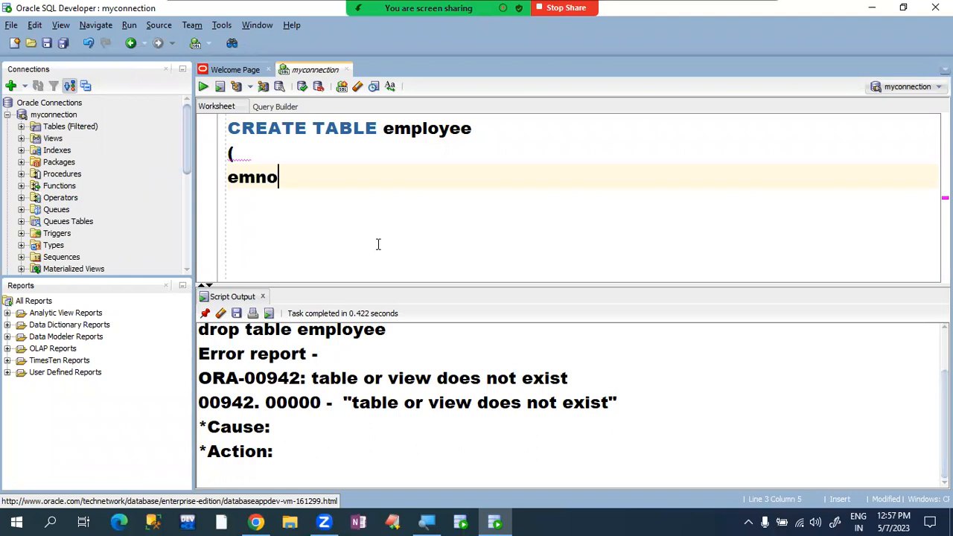
{"action": "key", "text": "BackSpace"}
{"action": "key", "text": "BackSpace"}
{"action": "key", "text": "BackSpace"}
{"action": "type", "text": "pno NUMBER"}
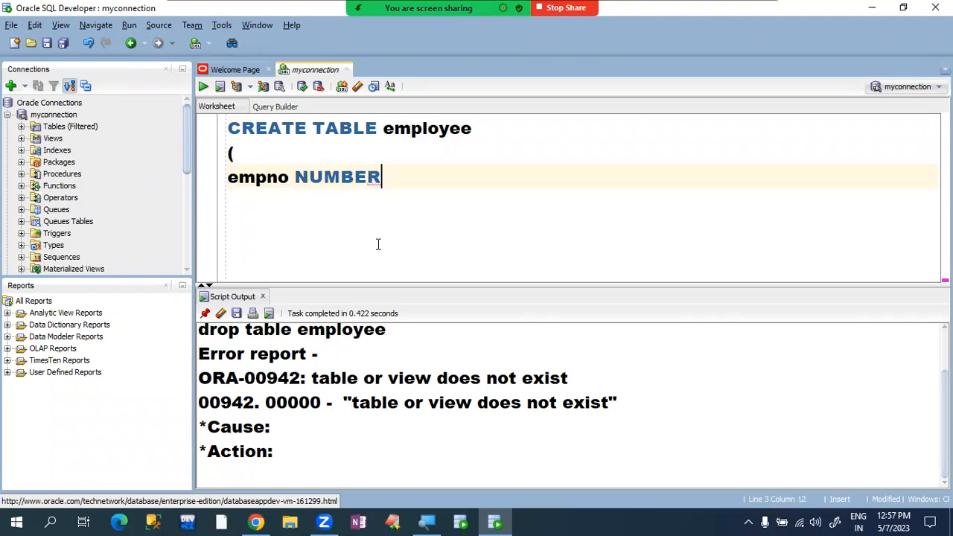
{"action": "type", "text": "(4),"}
- Add columns ename VARCHAR2(10) and sal NUMBER(8,2) and close the statement with );
{"action": "key", "text": "Return"}
{"action": "type", "text": "ena"}
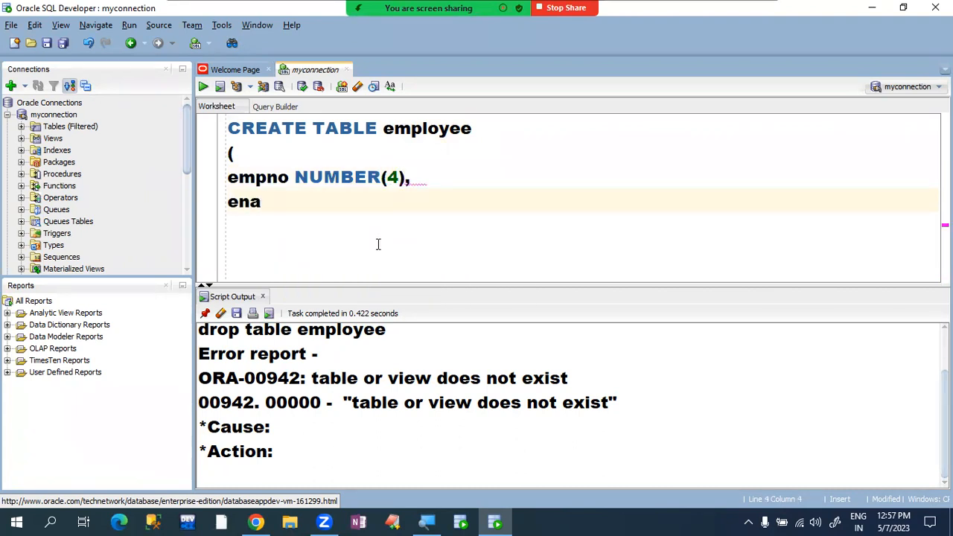
{"action": "type", "text": "me VAR"}
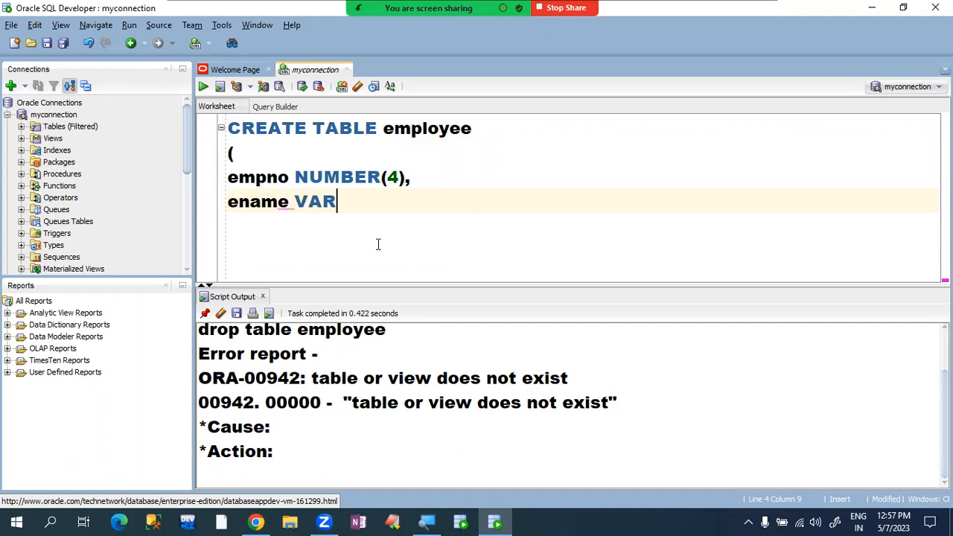
{"action": "type", "text": "CHAR2(1"}
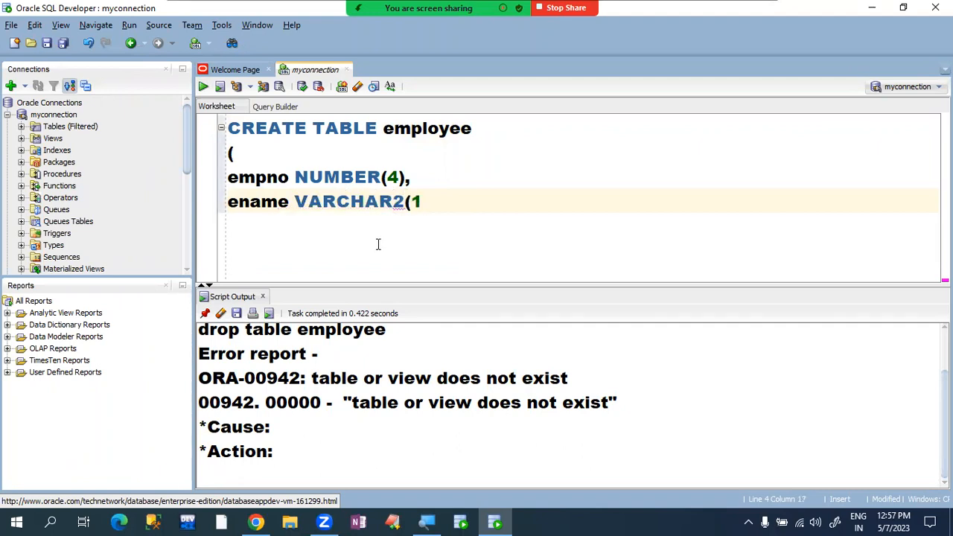
{"action": "type", "text": "0),"}
{"action": "key", "text": "Return"}
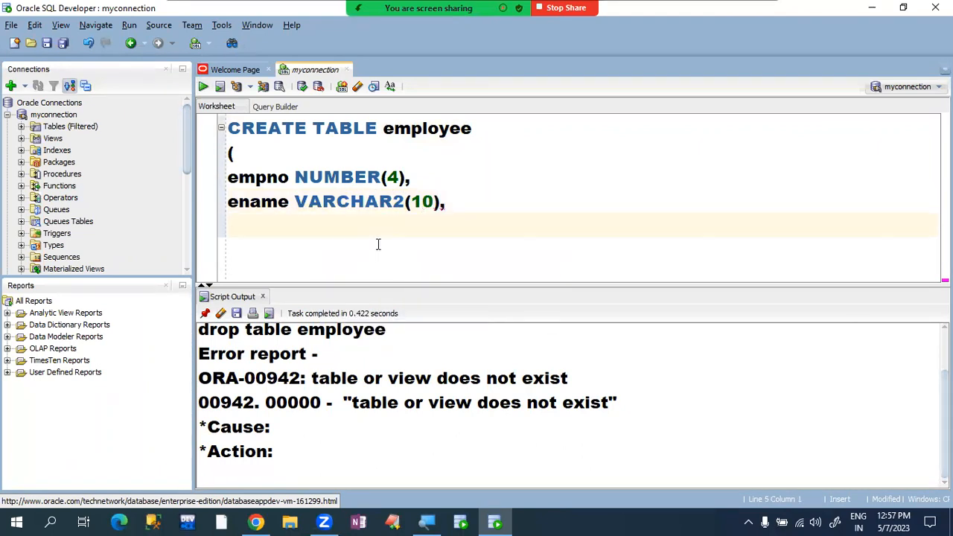
{"action": "type", "text": "sal "}
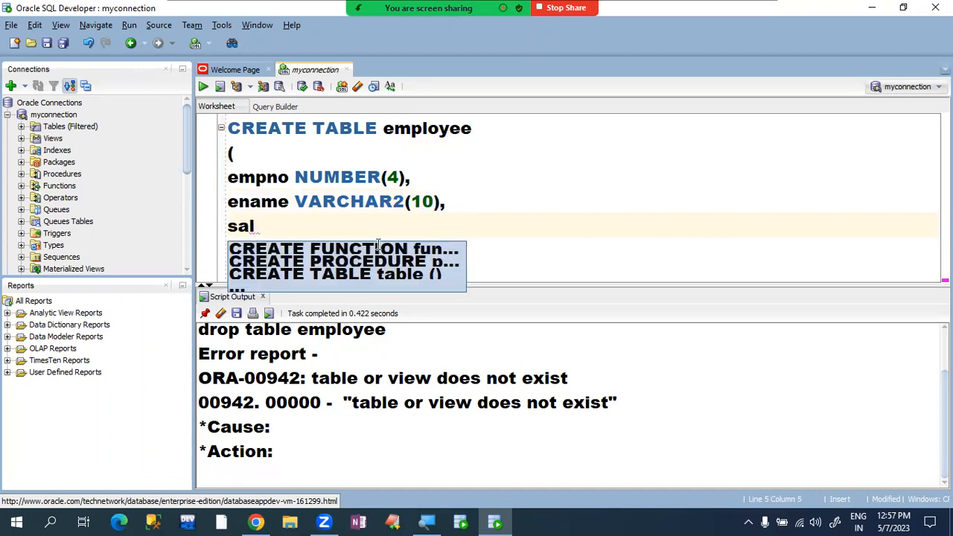
{"action": "type", "text": "NUMBER("}
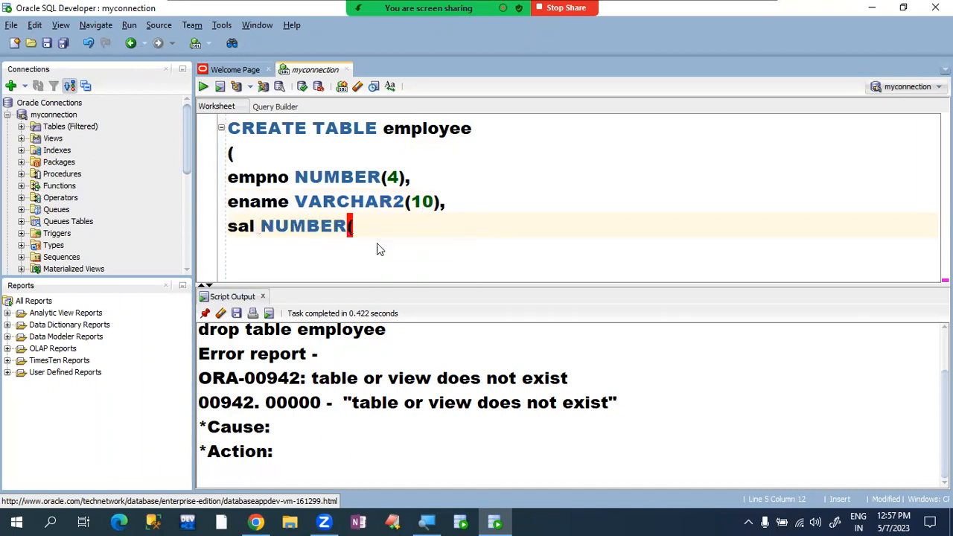
{"action": "type", "text": "8,2)"}
{"action": "key", "text": "Return"}
{"action": "type", "text": ")"}
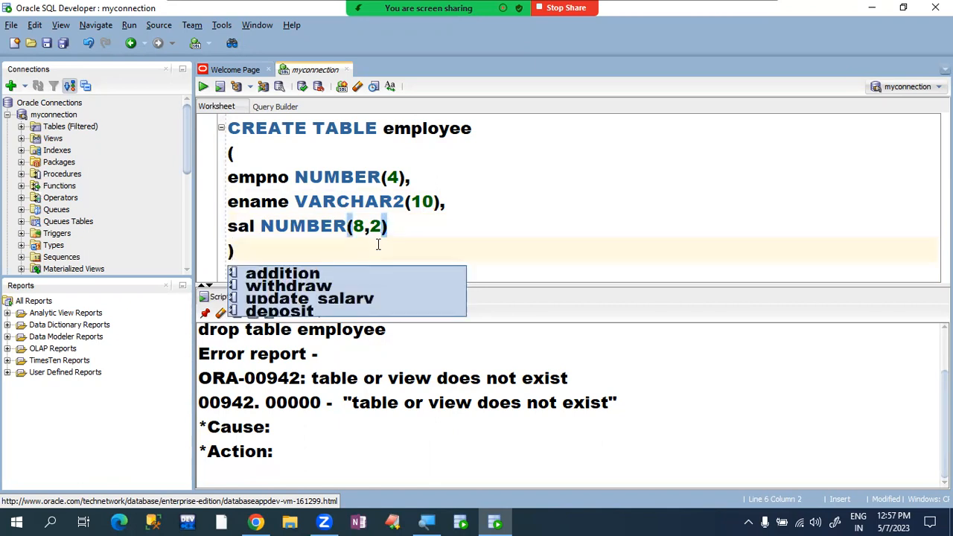
{"action": "type", "text": ";"}
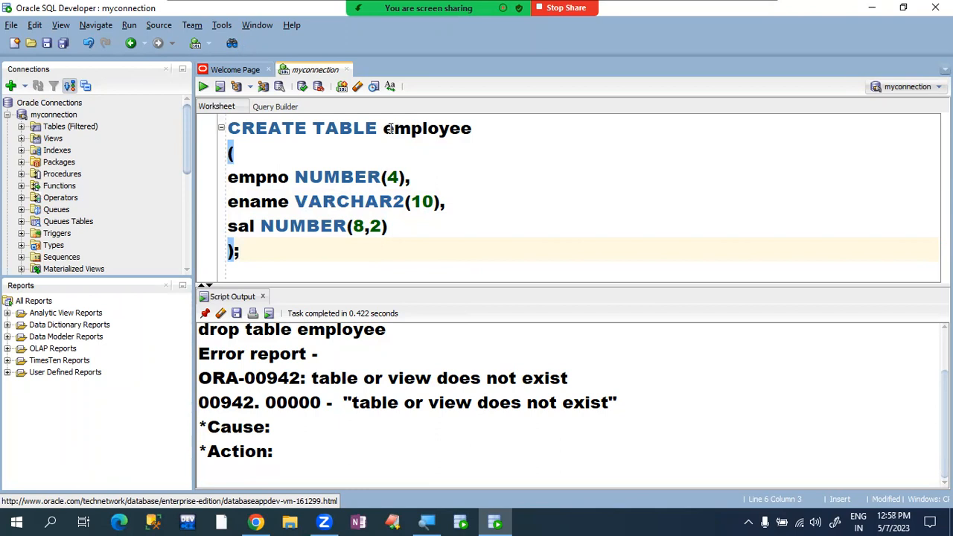
{"action": "left_click_drag", "start_coordinate": [383, 128], "coordinate": [449, 128]}
{"action": "left_click", "coordinate": [516, 193]}
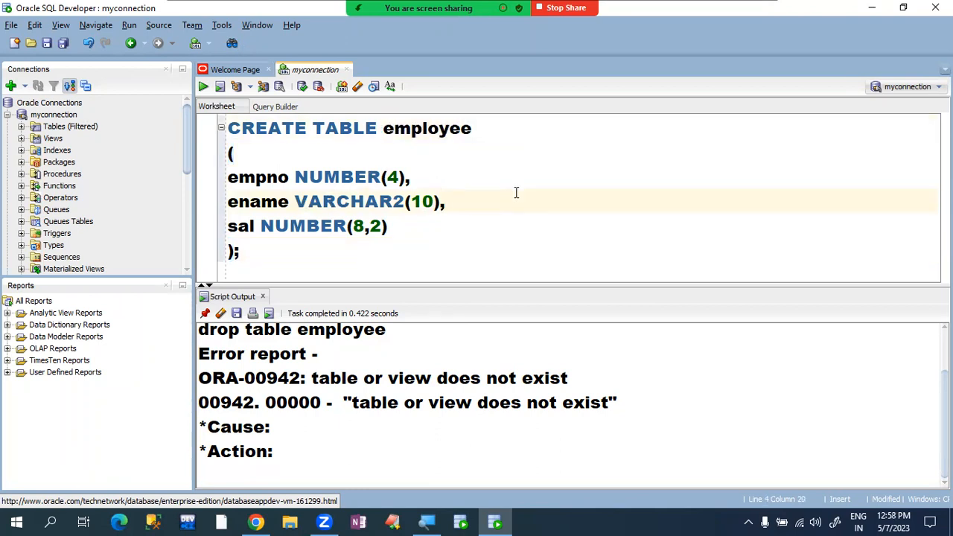
- Run CREATE TABLE, confirm 'Table EMPLOYEE created.', then clear the Script Output
{"action": "left_click", "coordinate": [203, 87]}
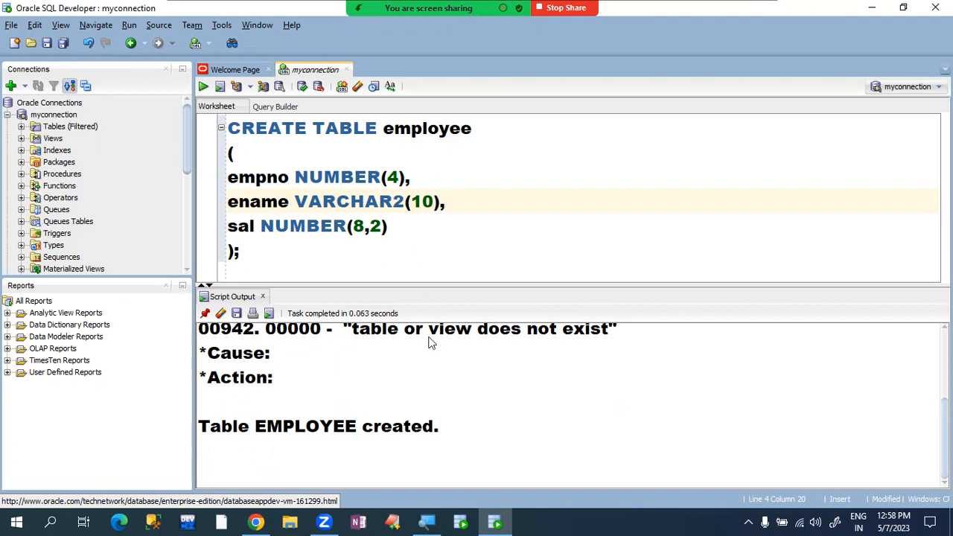
{"action": "left_click_drag", "start_coordinate": [439, 435], "coordinate": [191, 429]}
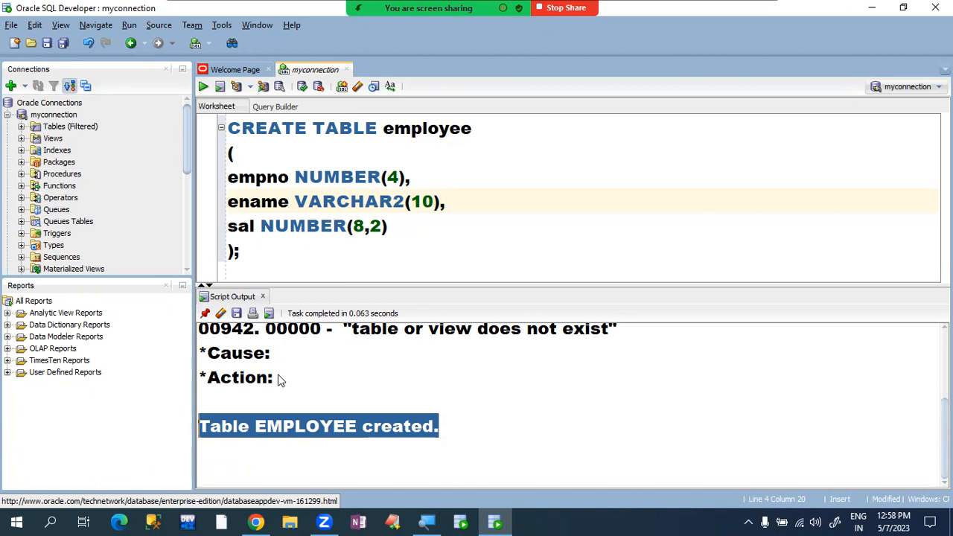
{"action": "left_click_drag", "start_coordinate": [277, 380], "coordinate": [204, 375]}
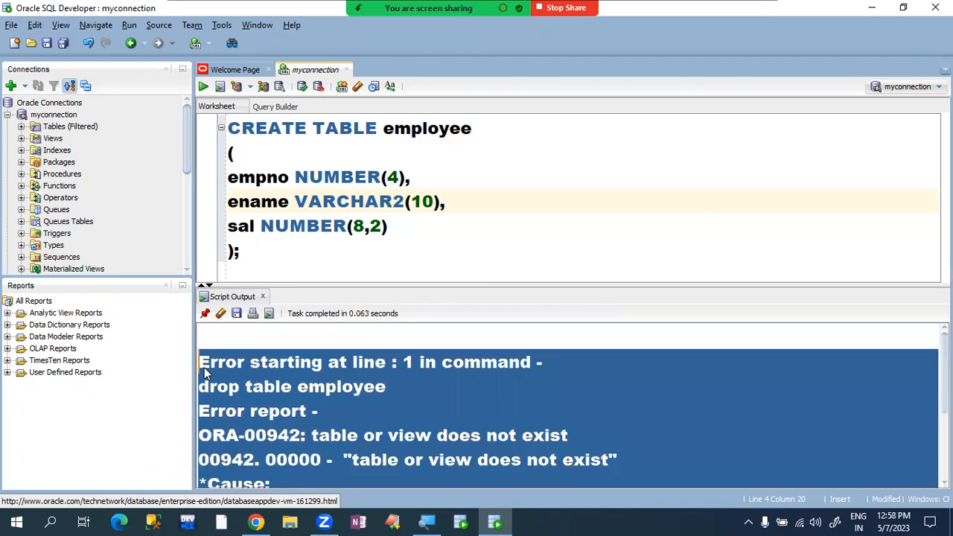
{"action": "left_click", "coordinate": [221, 315]}
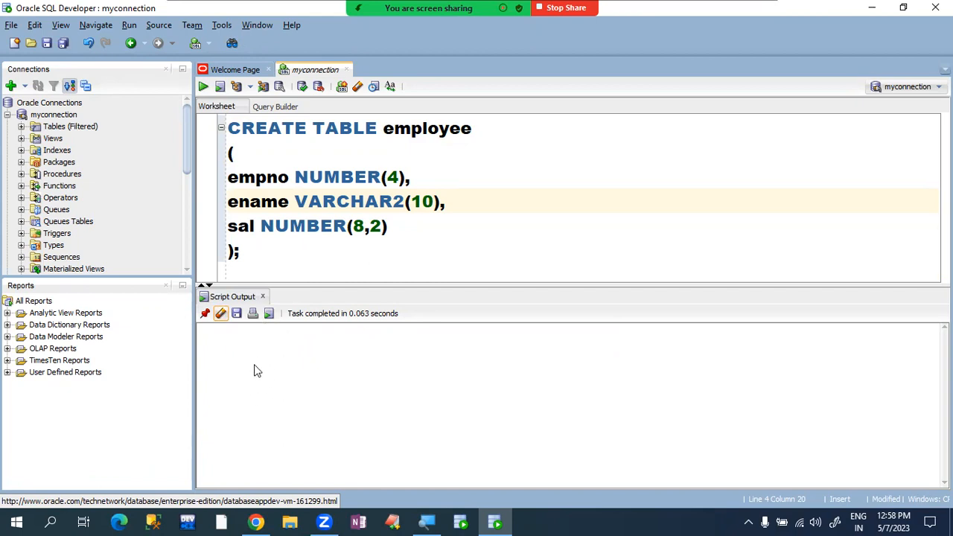
- Below CREATE TABLE, type INSERT INTO employee VALUES(1001,'AA',6000); and select that line for copying
{"action": "left_click", "coordinate": [300, 254]}
{"action": "left_click_drag", "start_coordinate": [229, 127], "coordinate": [356, 240]}
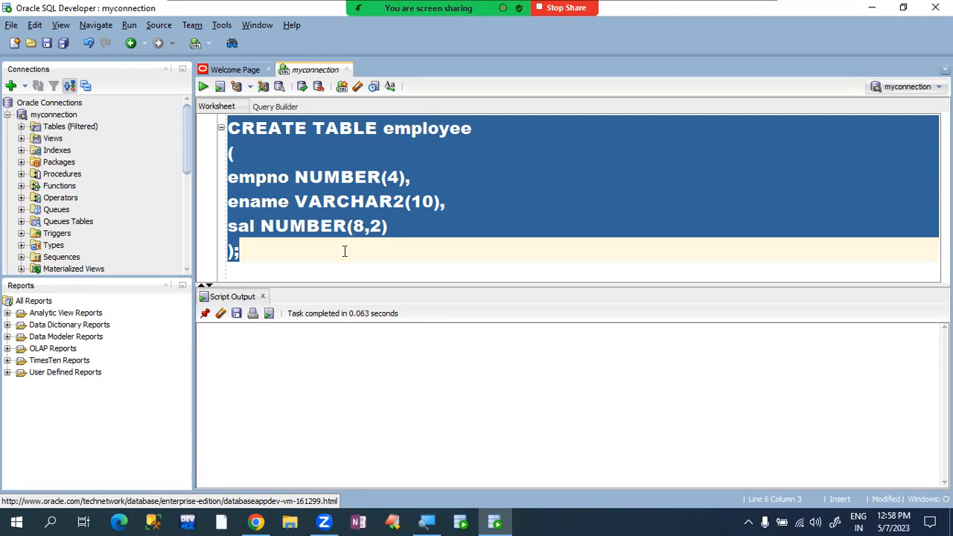
{"action": "left_click", "coordinate": [344, 250]}
{"action": "key", "text": "Return"}
{"action": "key", "text": "Return"}
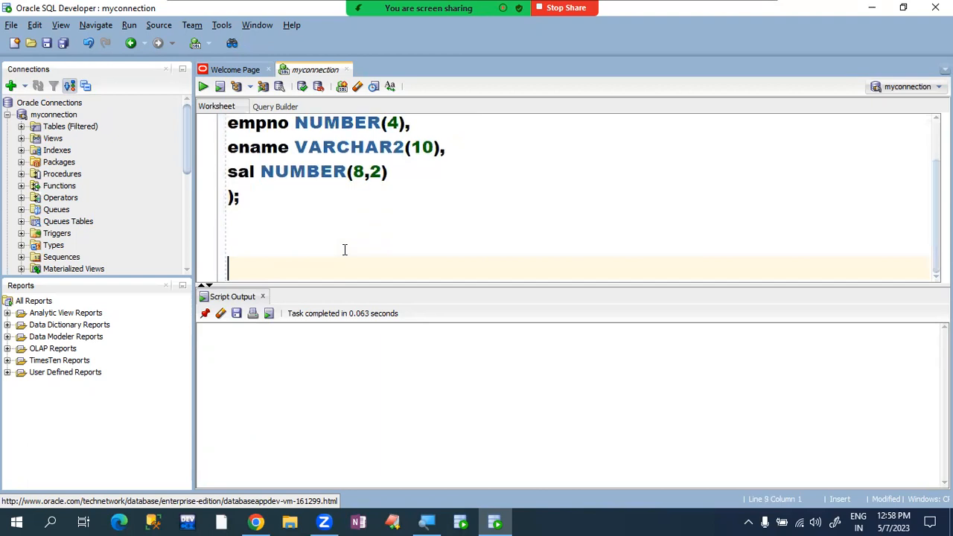
{"action": "type", "text": "INSERT"}
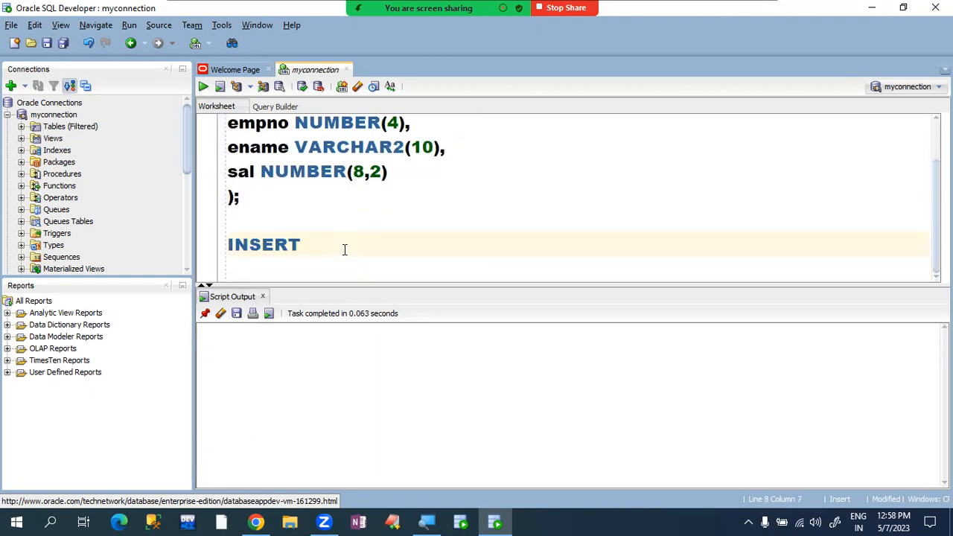
{"action": "type", "text": " INTO employee "}
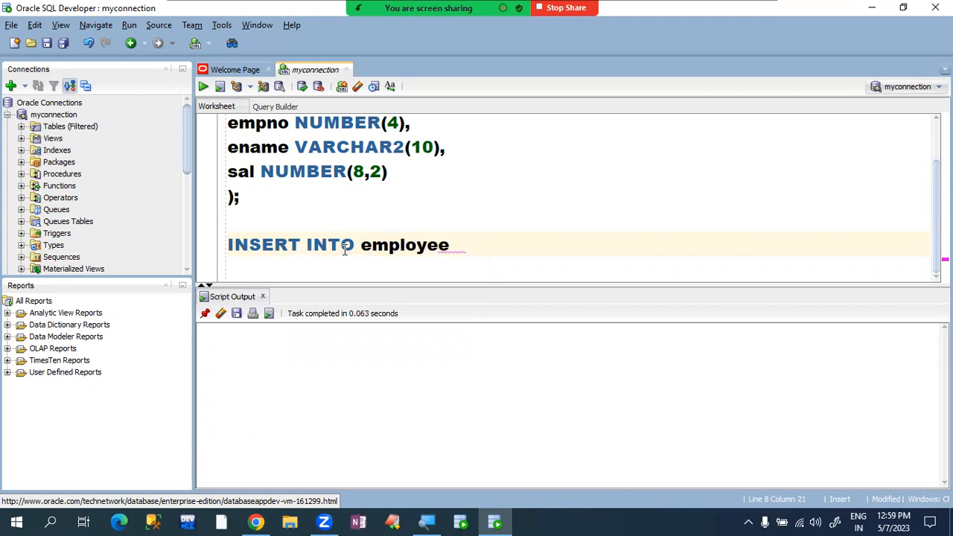
{"action": "type", "text": "VALU"}
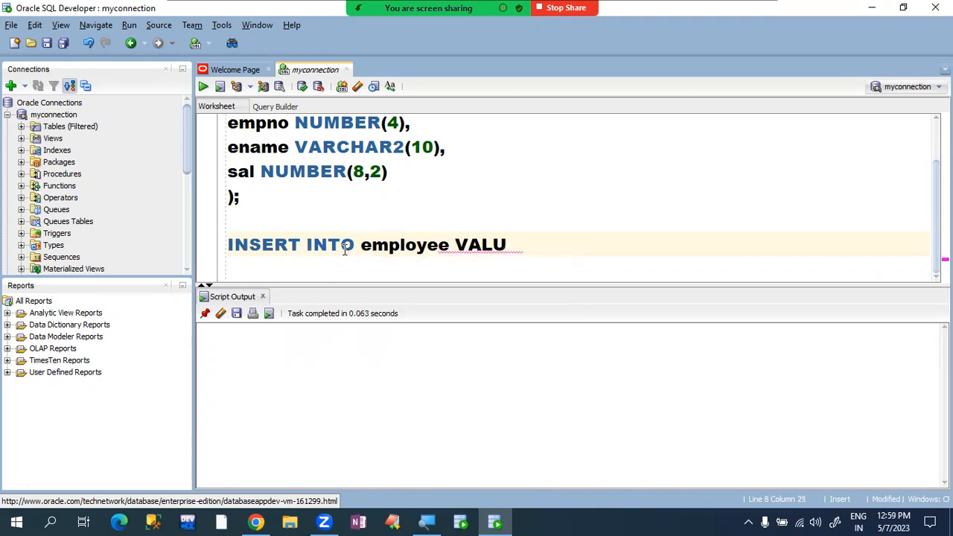
{"action": "type", "text": "ES(1001,'AA',6000"}
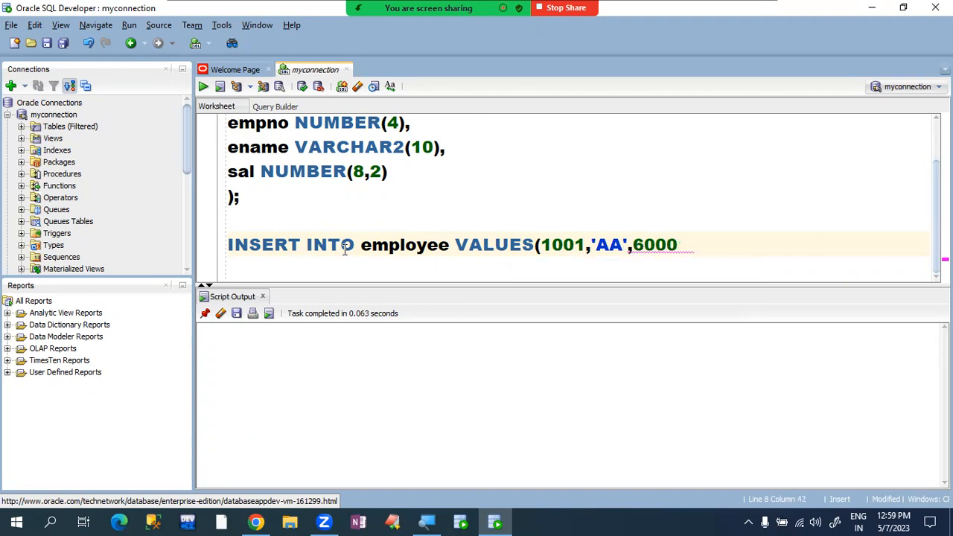
{"action": "type", "text": ");"}
{"action": "key", "text": "Return"}
{"action": "key", "text": "Up"}
{"action": "key", "text": "shift+Down"}
{"action": "key", "text": "ctrl+c"}
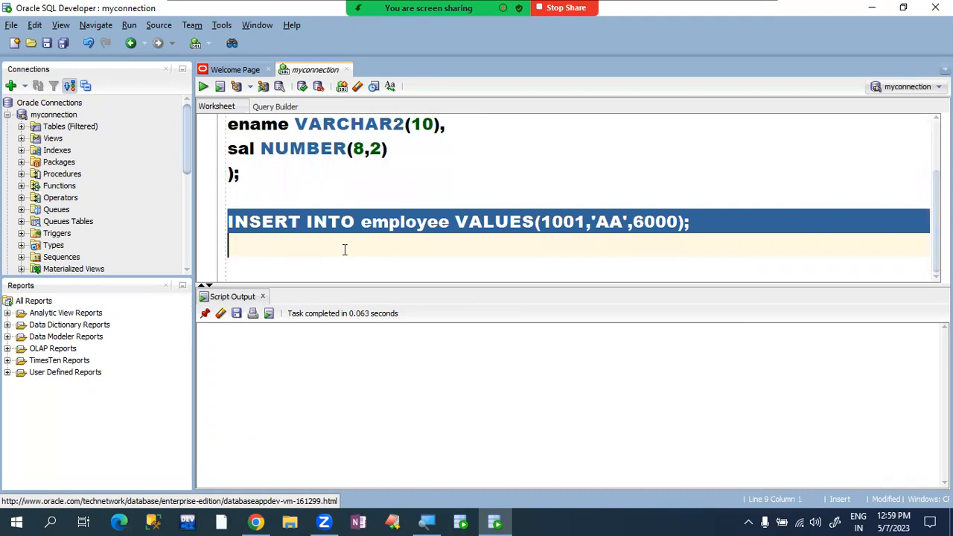
- Paste a copy of the INSERT and change its values to 1002, 'BB', 5000
{"action": "left_click", "coordinate": [345, 249]}
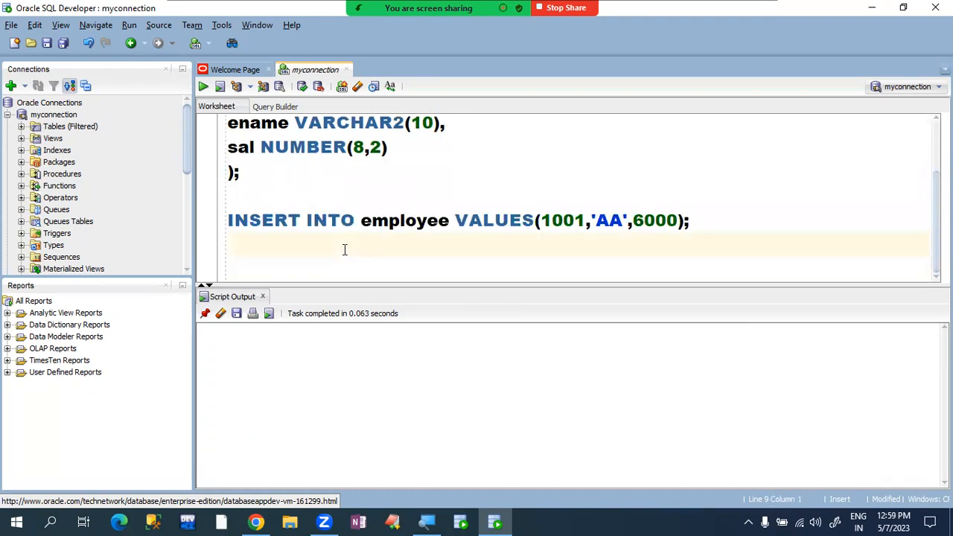
{"action": "key", "text": "ctrl+v"}
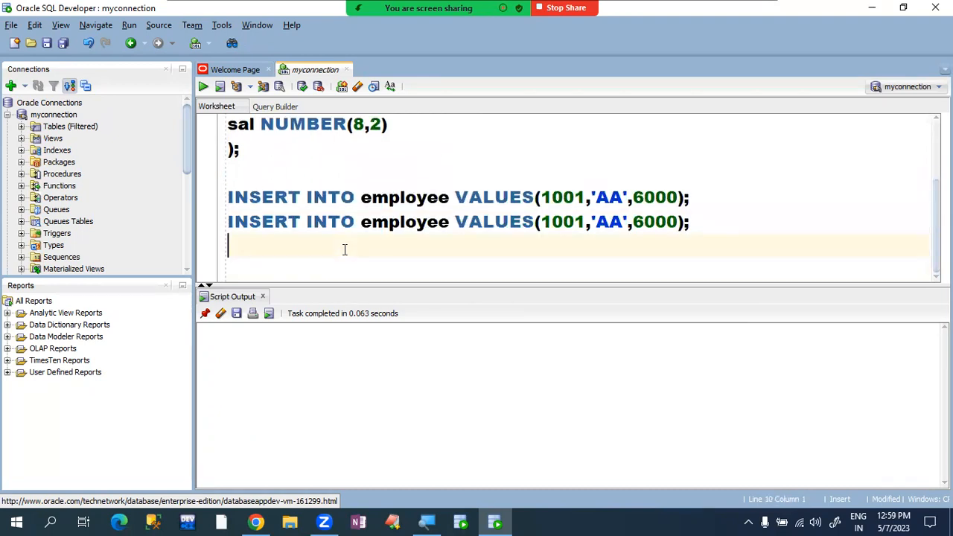
{"action": "left_click", "coordinate": [585, 221]}
{"action": "key", "text": "BackSpace"}
{"action": "type", "text": "2"}
{"action": "key", "text": "Right"}
{"action": "key", "text": "Right"}
{"action": "key", "text": "Right"}
{"action": "key", "text": "Right"}
{"action": "key", "text": "BackSpace"}
{"action": "key", "text": "BackSpace"}
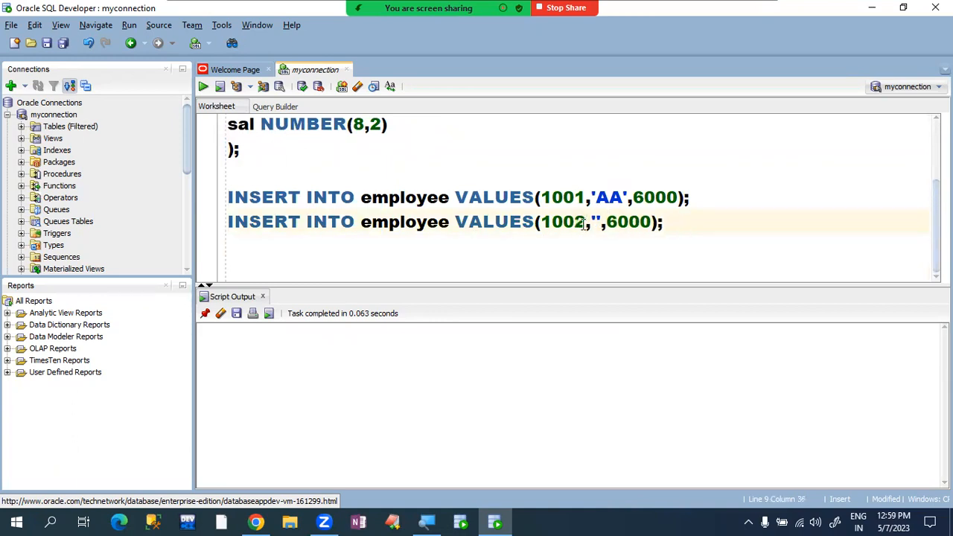
{"action": "type", "text": "BB"}
{"action": "key", "text": "Right"}
{"action": "key", "text": "Right"}
{"action": "key", "text": "Right"}
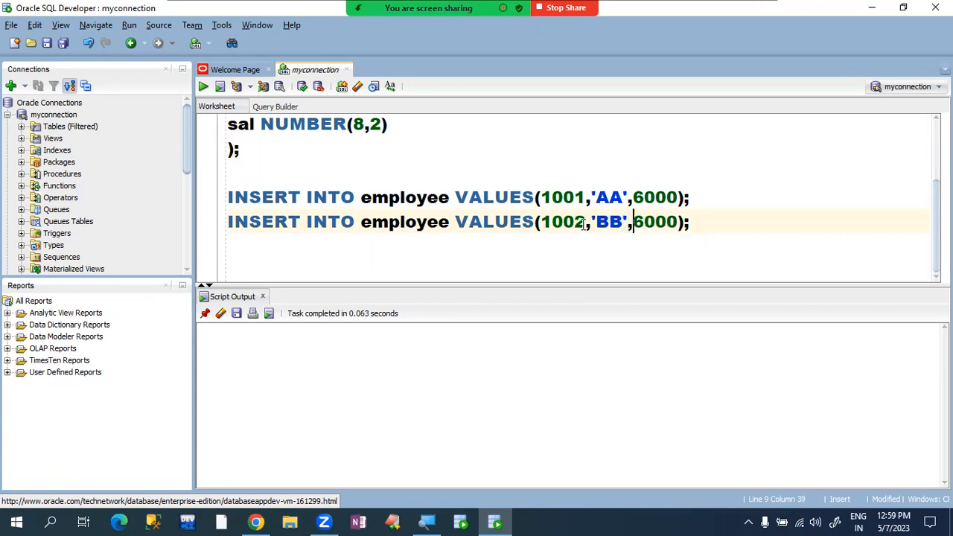
{"action": "key", "text": "BackSpace"}
{"action": "type", "text": "5"}
- Select both INSERT statements and run them, each reporting 1 row inserted
{"action": "left_click", "coordinate": [733, 224]}
{"action": "key", "text": "shift+Up"}
{"action": "key", "text": "shift+Left"}
{"action": "key", "text": "shift+Left"}
{"action": "key", "text": "shift+Left"}
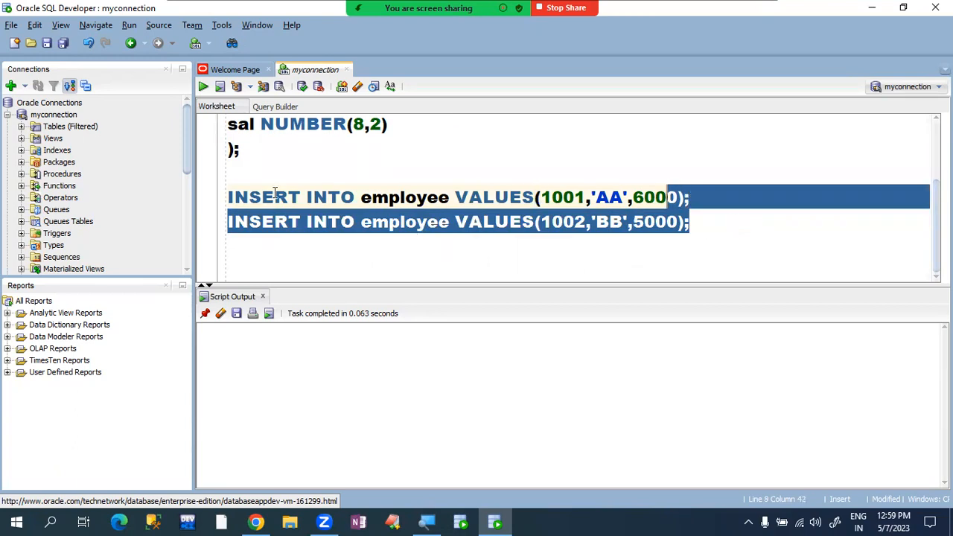
{"action": "left_click", "coordinate": [230, 198]}
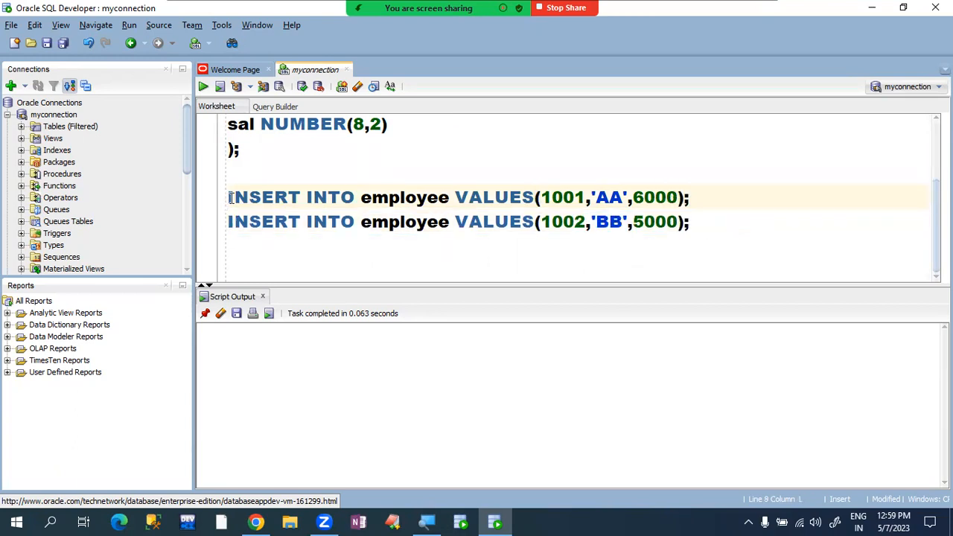
{"action": "key", "text": "shift+Down"}
{"action": "key", "text": "shift+Down"}
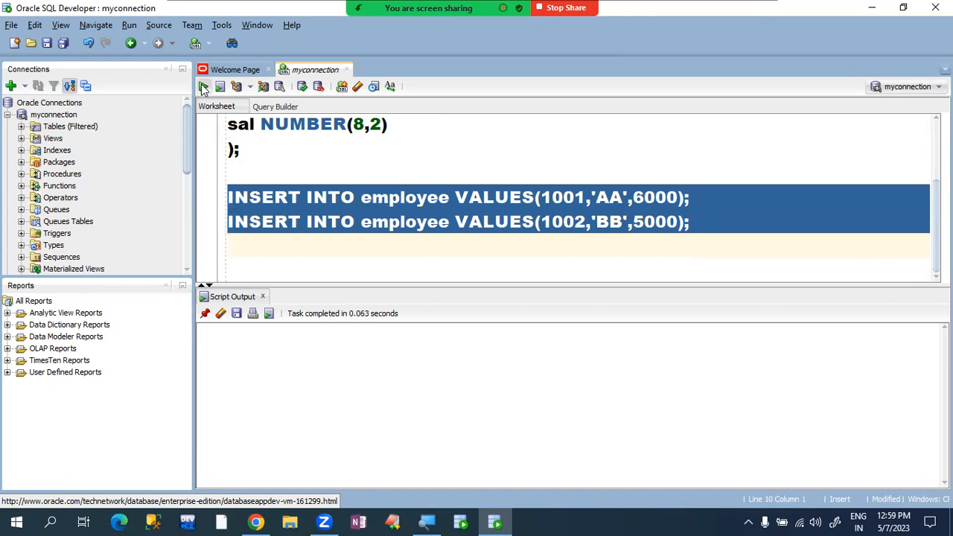
{"action": "left_click", "coordinate": [203, 87]}
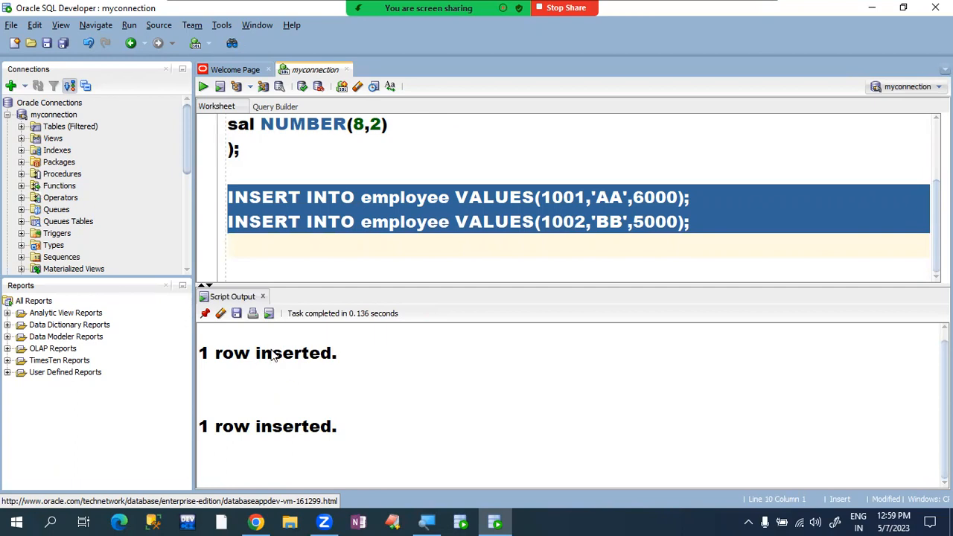
- Add and run a COMMIT; statement below the inserts so both employee rows are saved
{"action": "left_click", "coordinate": [722, 225]}
{"action": "key", "text": "Return"}
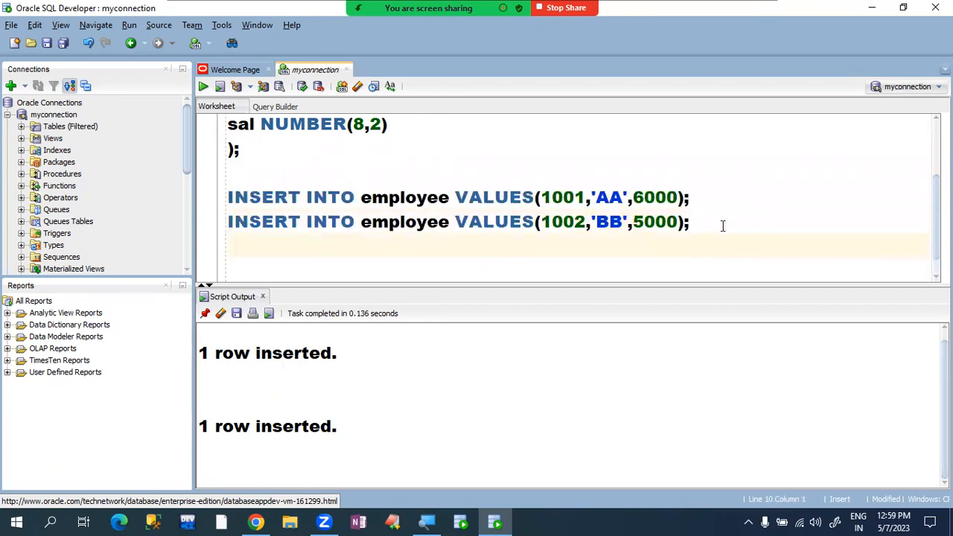
{"action": "type", "text": "COMMITI"}
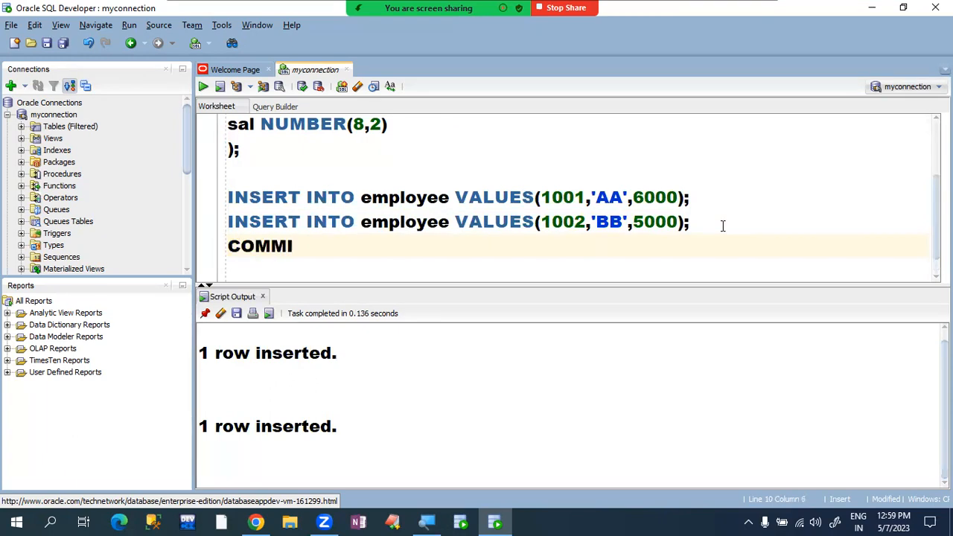
{"action": "key", "text": "BackSpace"}
{"action": "key", "text": "BackSpace"}
{"action": "type", "text": "T;"}
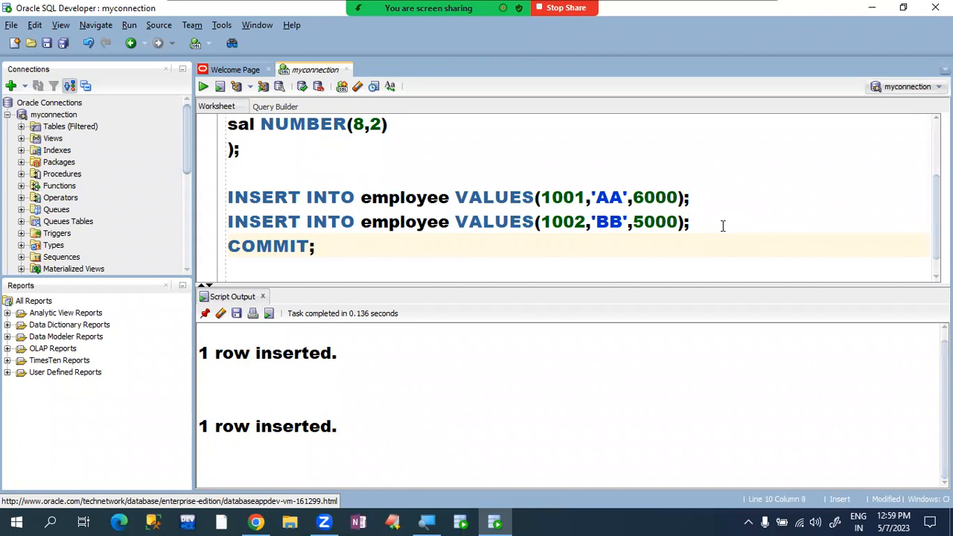
{"action": "key", "text": "shift+Left"}
{"action": "key", "text": "shift+Left"}
{"action": "key", "text": "shift+Left"}
{"action": "key", "text": "shift+Left"}
{"action": "key", "text": "shift+Left"}
{"action": "key", "text": "shift+Left"}
{"action": "key", "text": "shift+Left"}
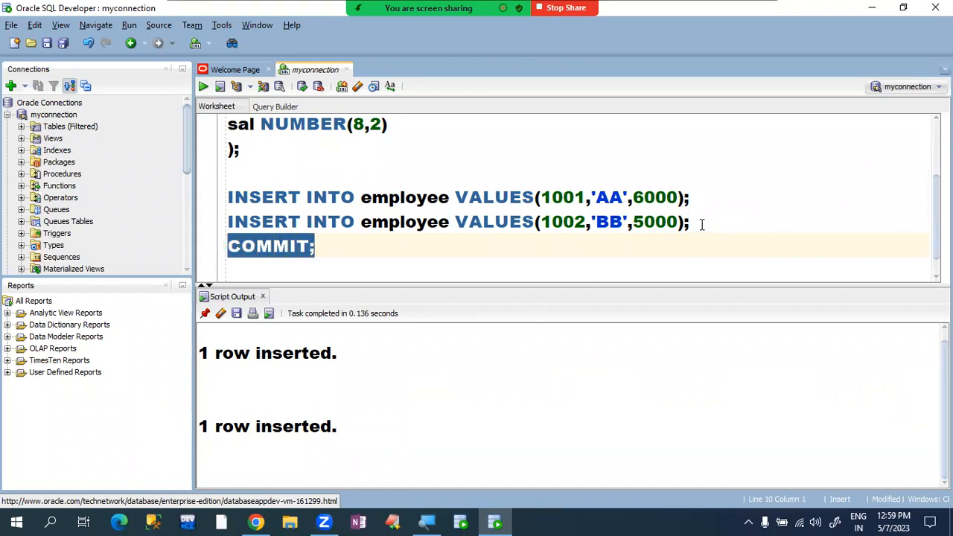
{"action": "left_click", "coordinate": [203, 88]}
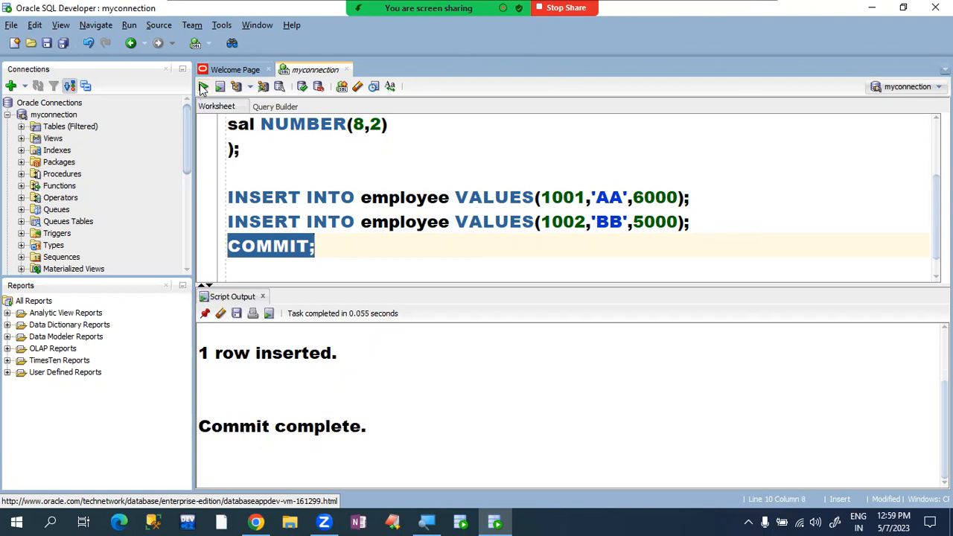
{"action": "left_click", "coordinate": [346, 256]}
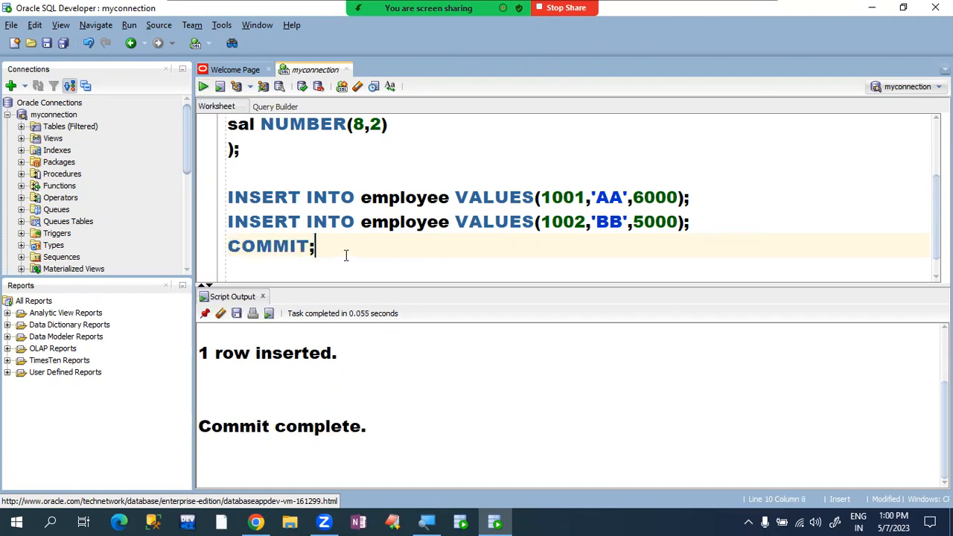
{"action": "key", "text": "Return"}
{"action": "key", "text": "Return"}
- Run SELECT * FROM employee; to list both employee rows in Query Result
{"action": "type", "text": "S"}
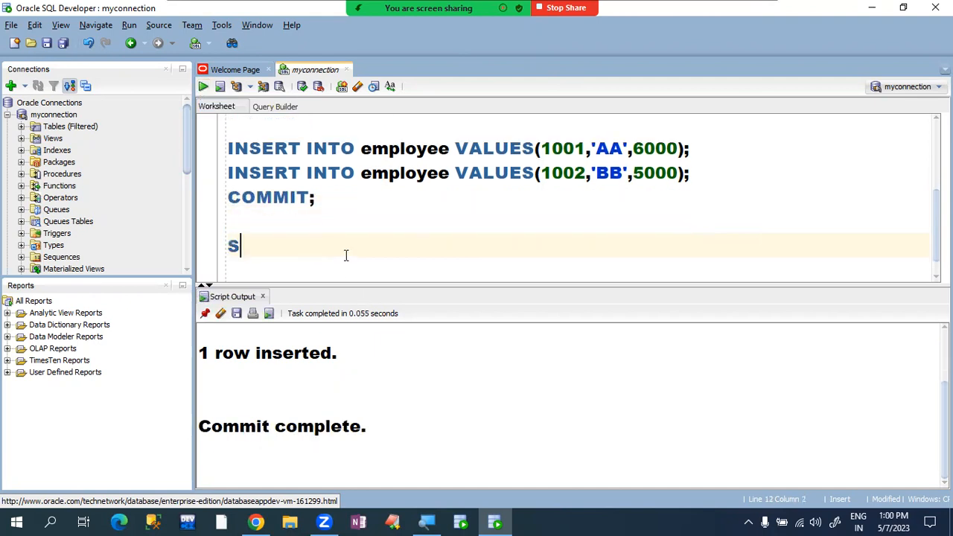
{"action": "type", "text": "ELECT *"}
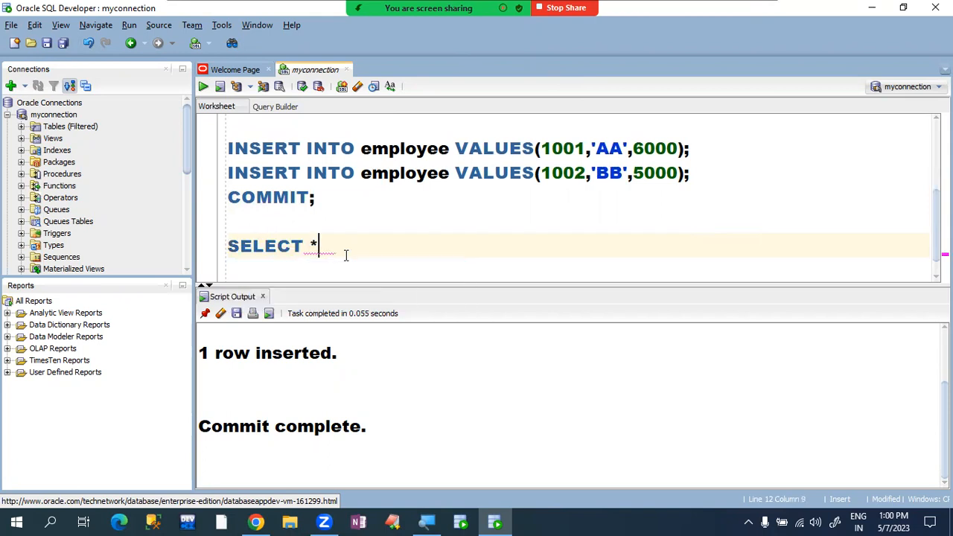
{"action": "type", "text": " FROM em"}
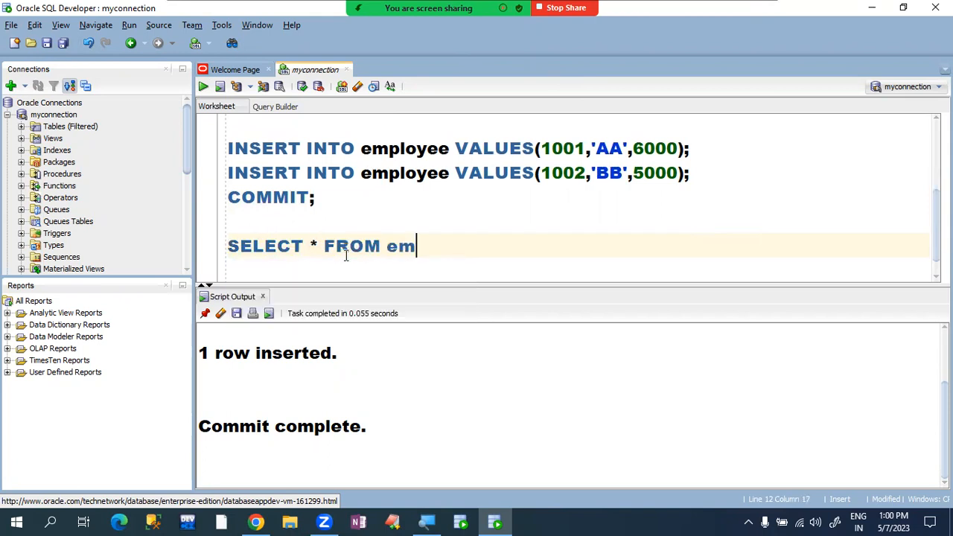
{"action": "type", "text": "ployee;"}
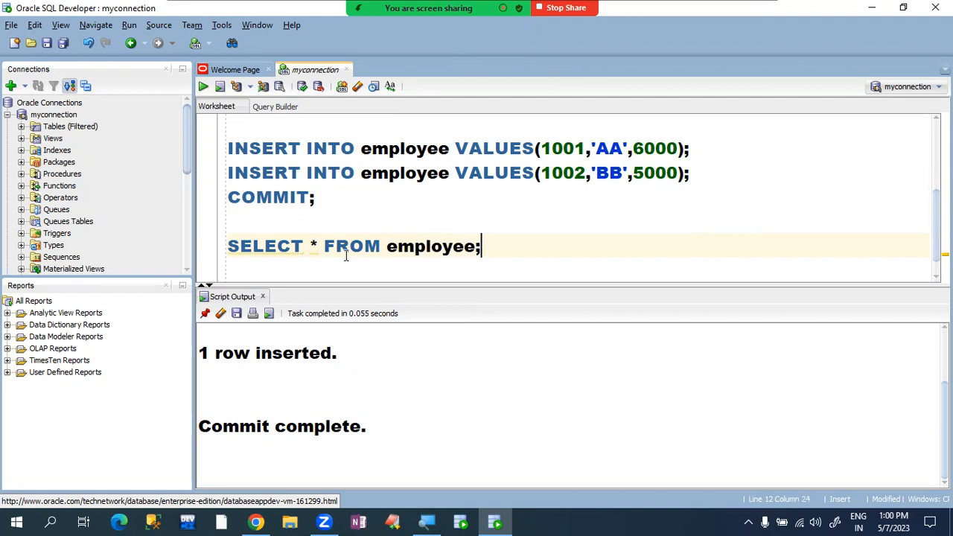
{"action": "key", "text": "shift+Home"}
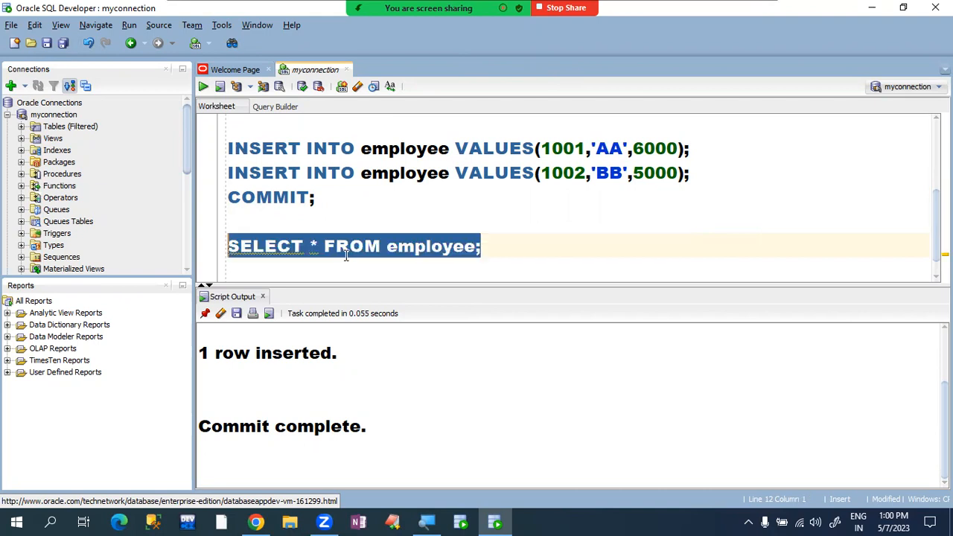
{"action": "left_click", "coordinate": [202, 87]}
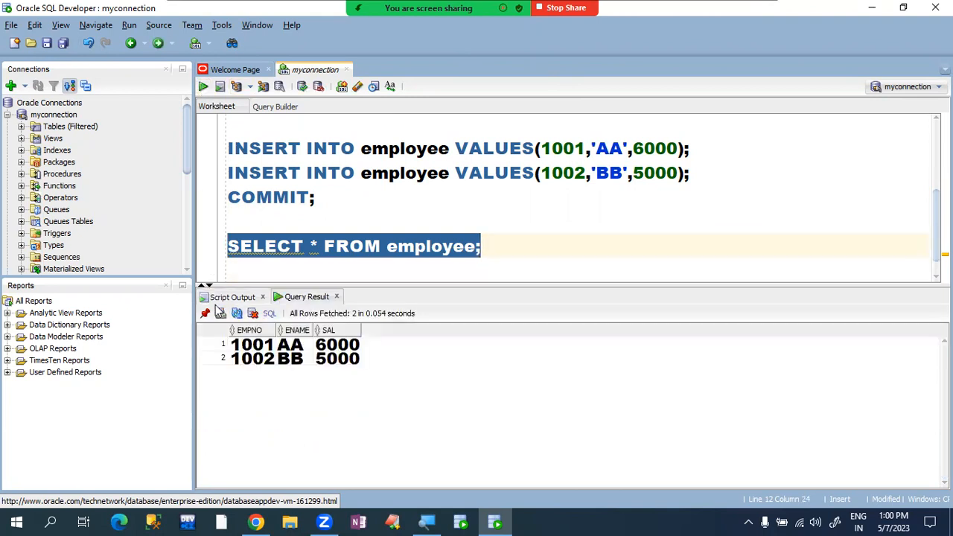
- Widen the EMPNO and SAL columns in the Query Result grid
{"action": "left_click", "coordinate": [276, 330]}
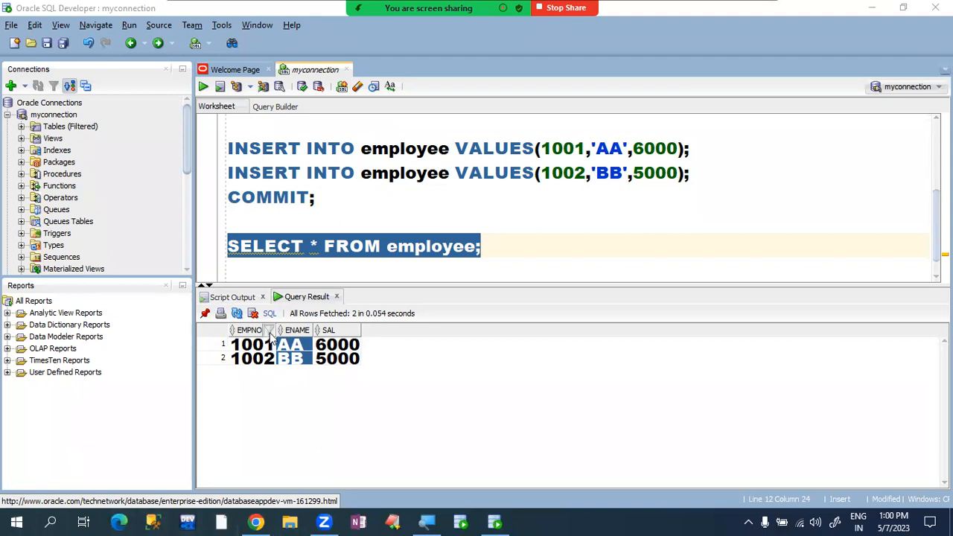
{"action": "left_click_drag", "start_coordinate": [273, 330], "coordinate": [472, 329]}
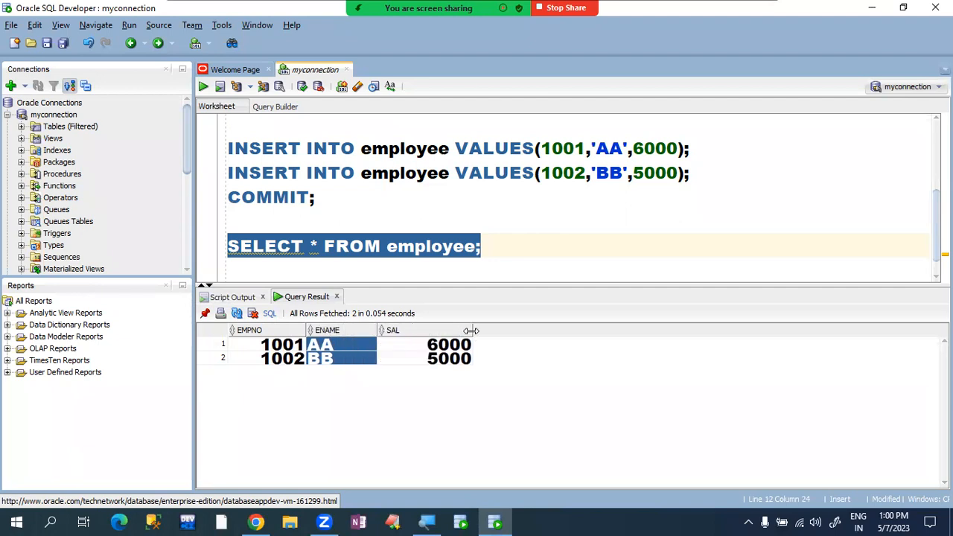
{"action": "left_click", "coordinate": [527, 244]}
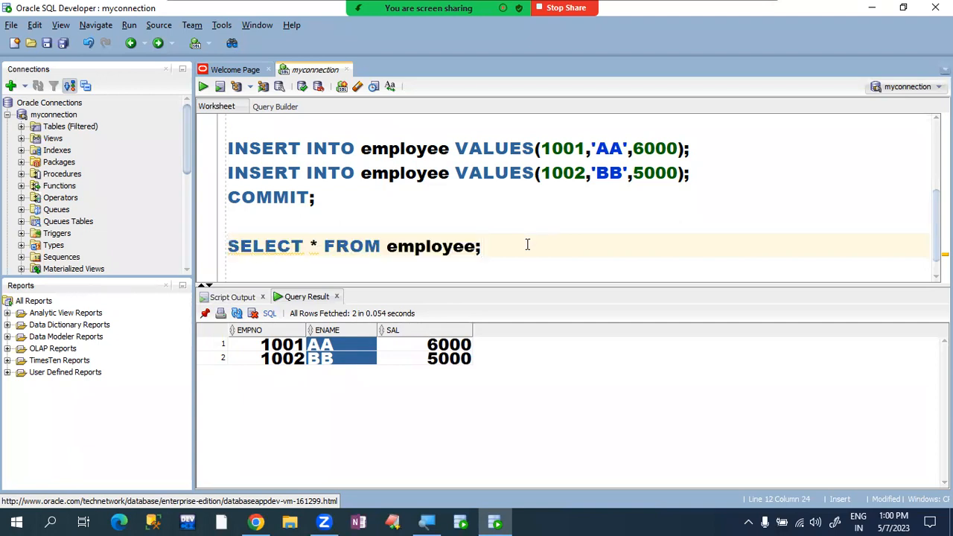